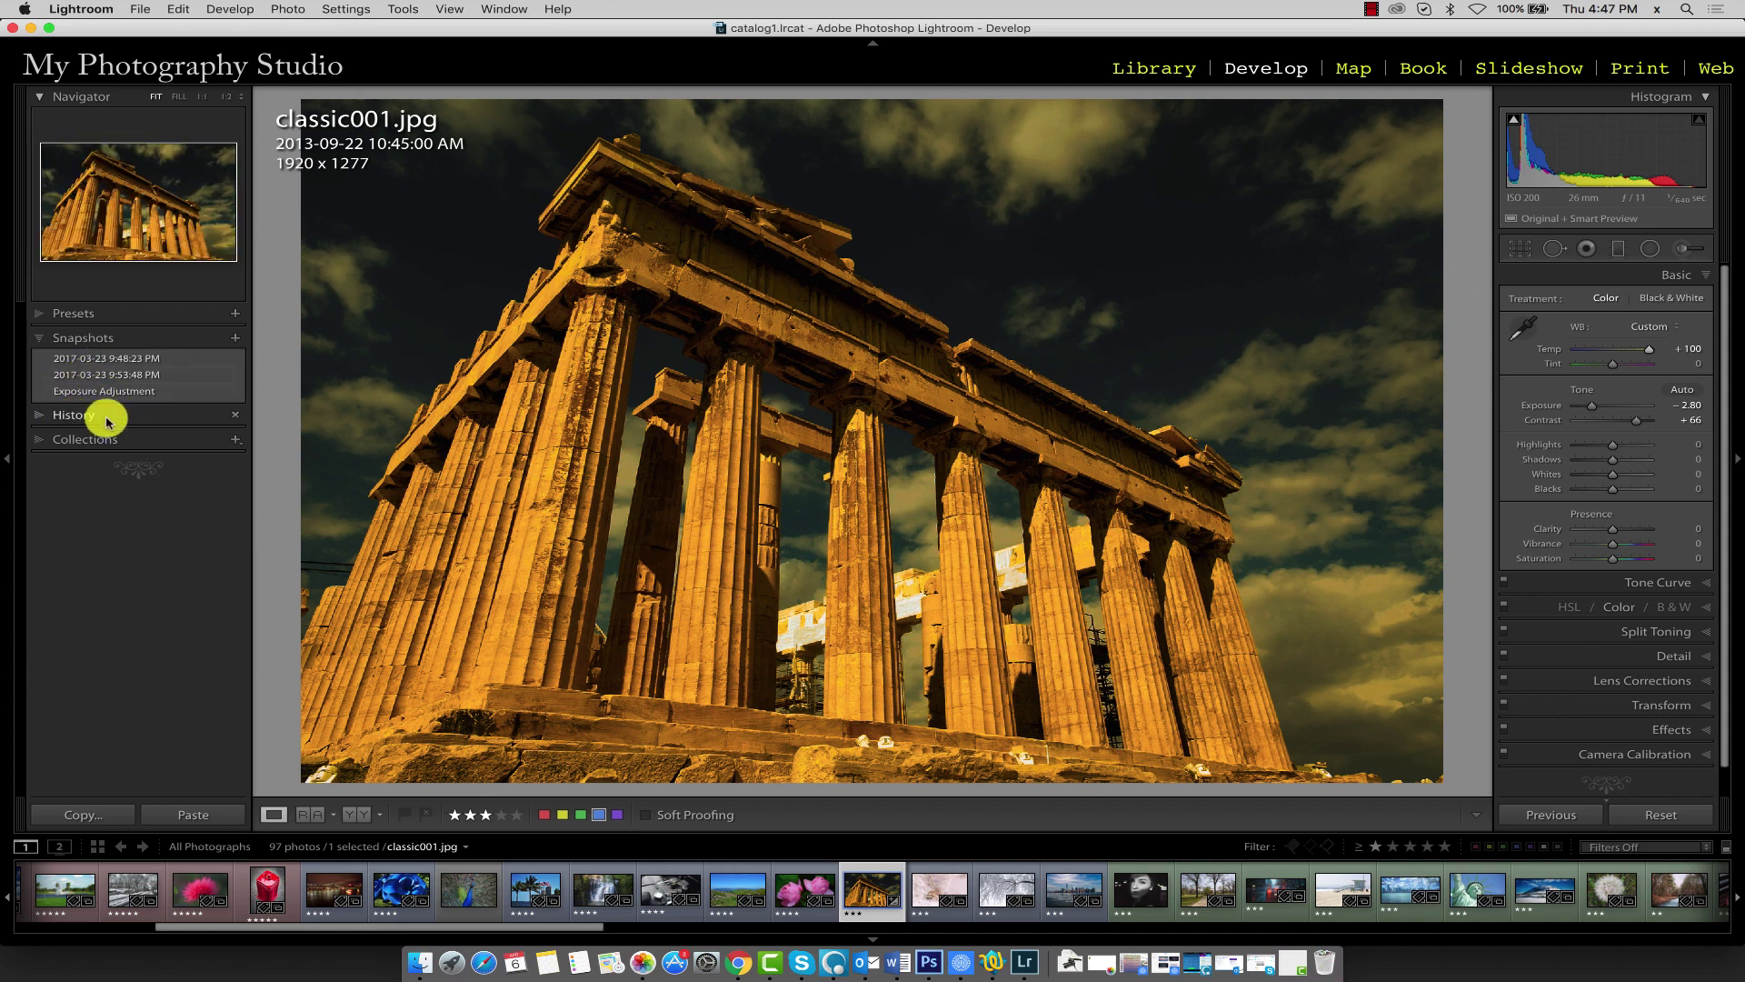
# Step: Expand the History panel and scroll its steps from Import up to Temperature +100
pyautogui.click(39, 416)
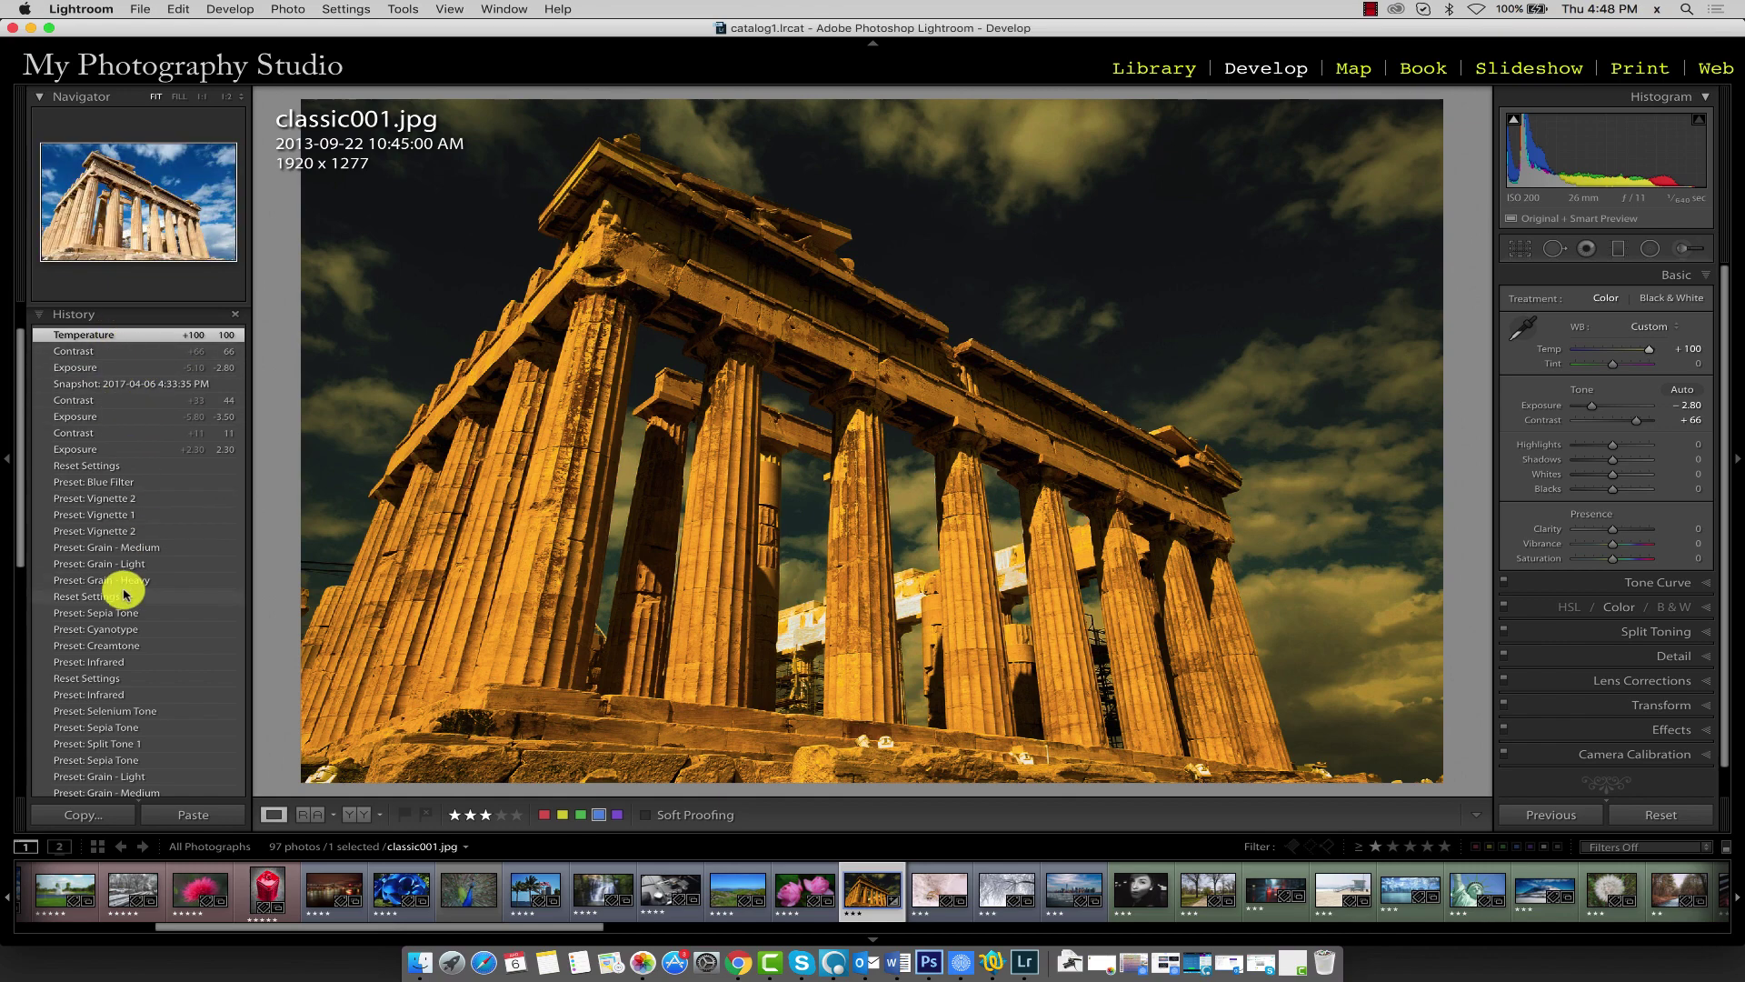
pyautogui.scroll(-7, 123, 586)
pyautogui.scroll(-3, 125, 592)
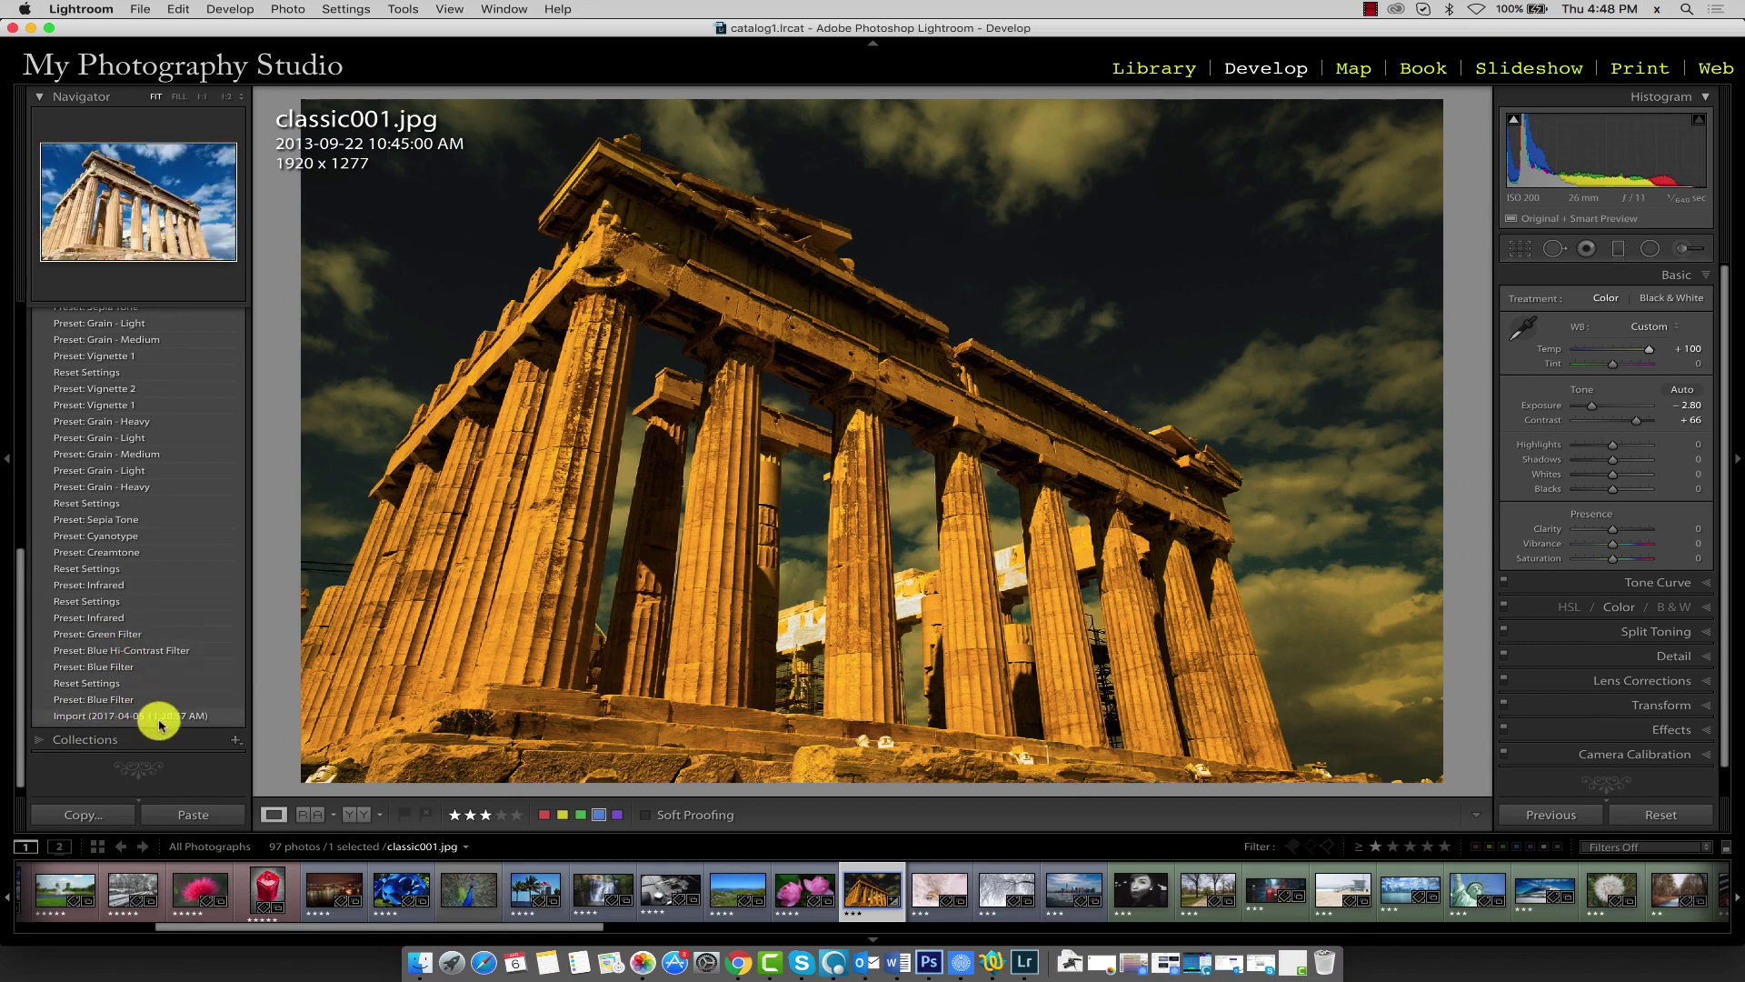
pyautogui.scroll(3, 155, 712)
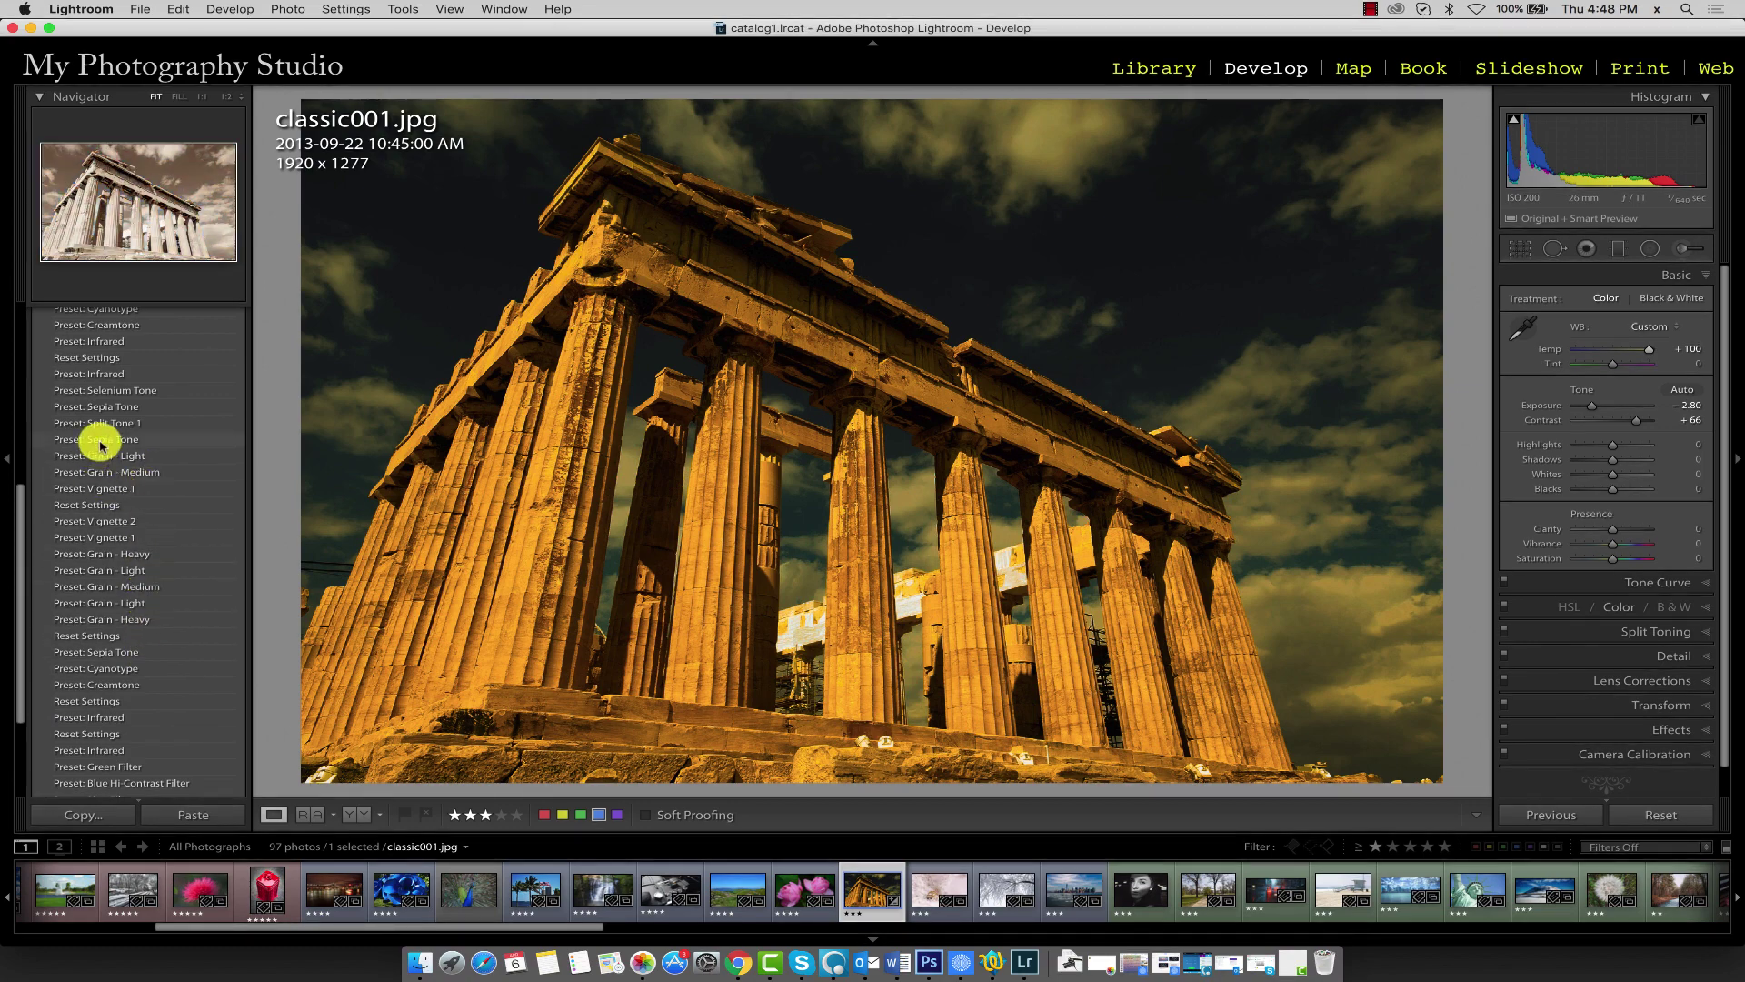
pyautogui.scroll(2, 115, 531)
pyautogui.scroll(5, 115, 531)
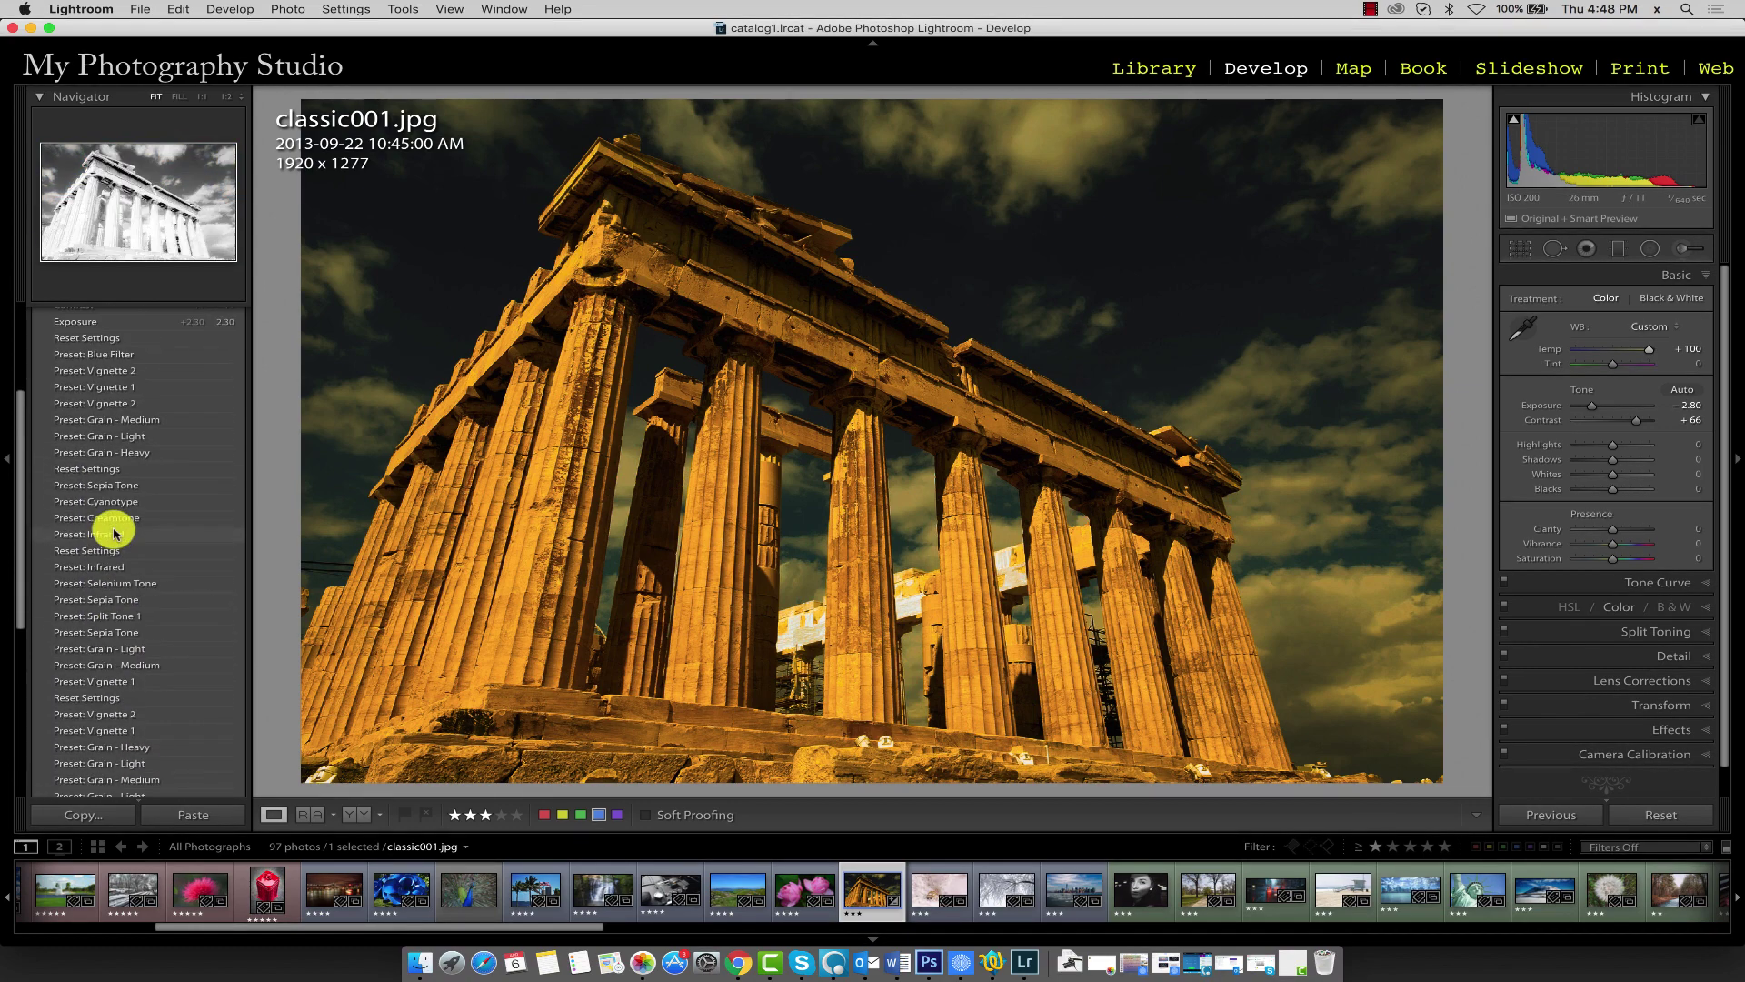
pyautogui.scroll(2, 172, 495)
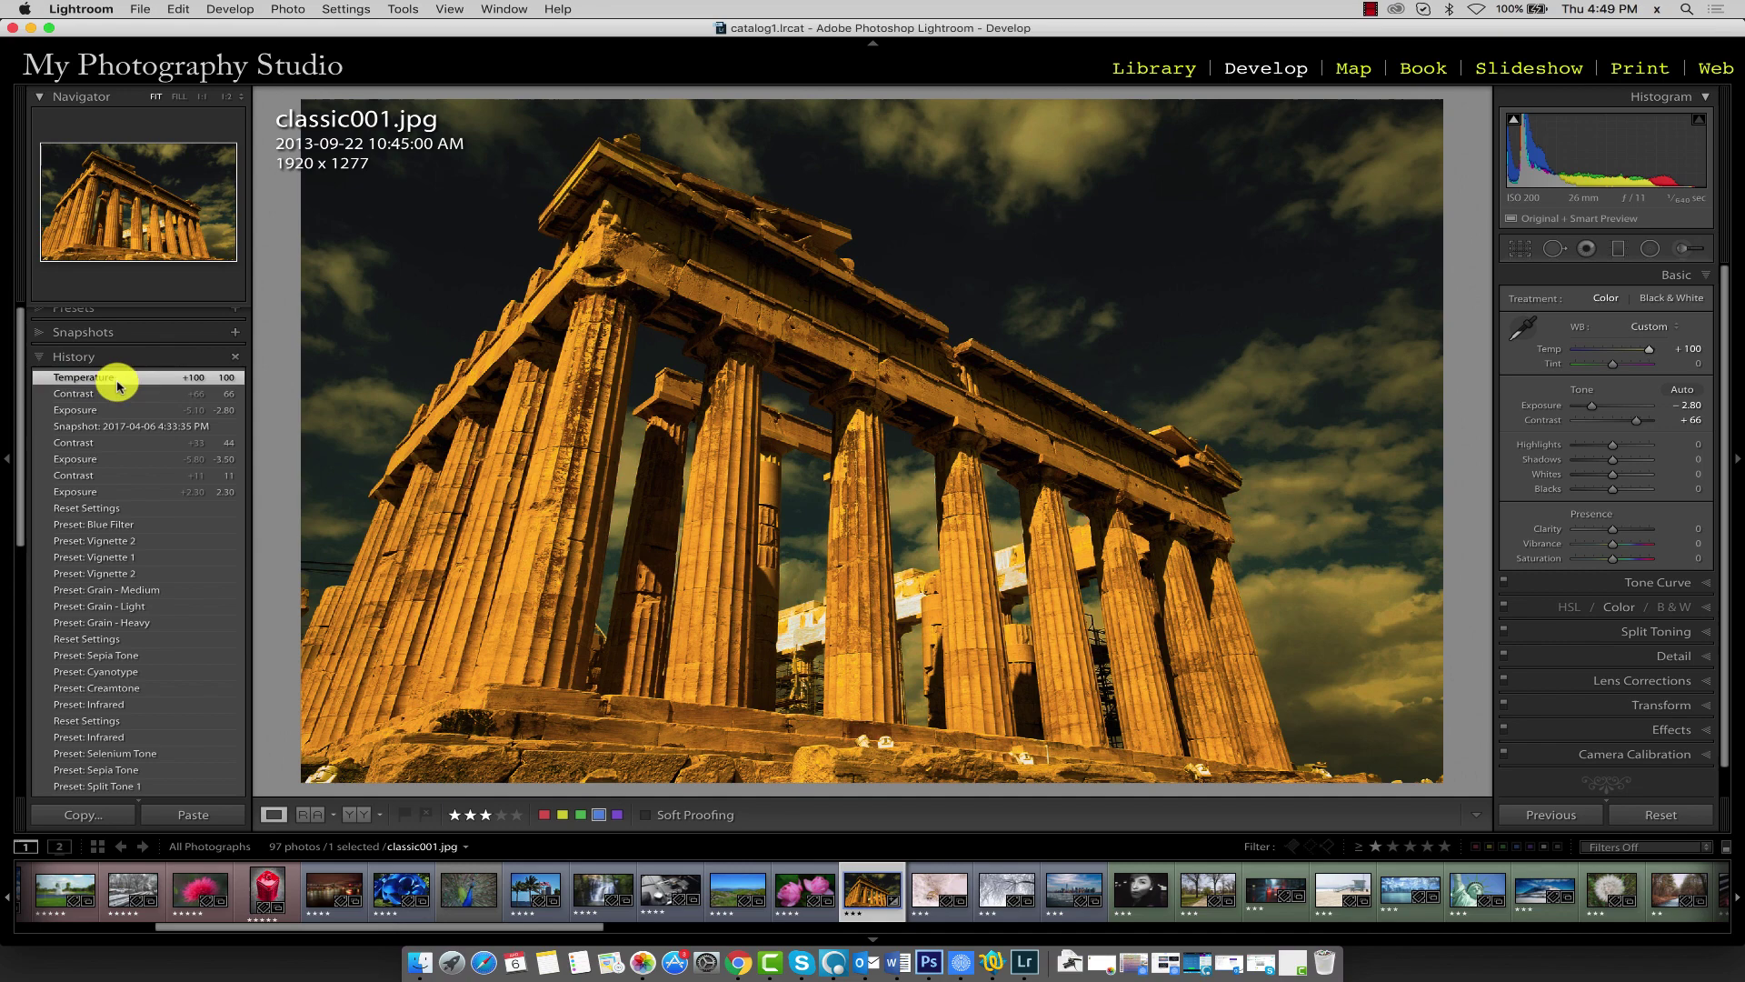
# Step: Jump back through the Contrast, Exposure, Contrast +44 and Exposure -3.50 history steps
pyautogui.click(116, 393)
pyautogui.click(116, 410)
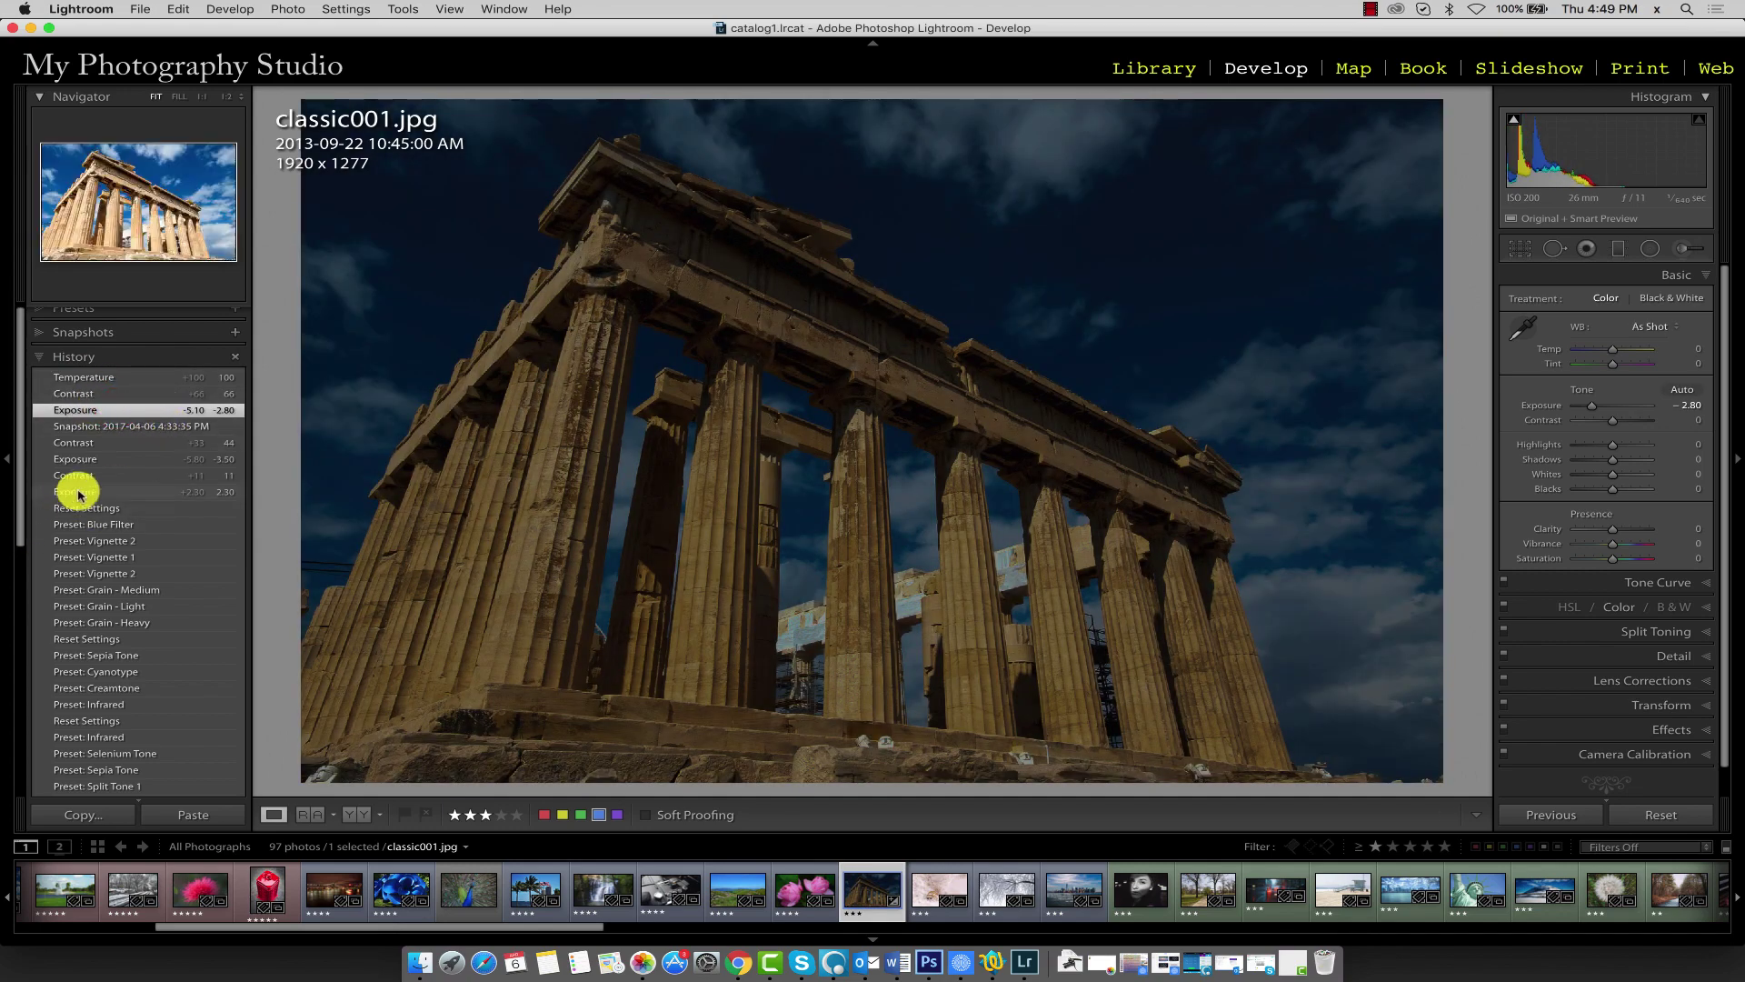
pyautogui.click(134, 443)
pyautogui.click(129, 459)
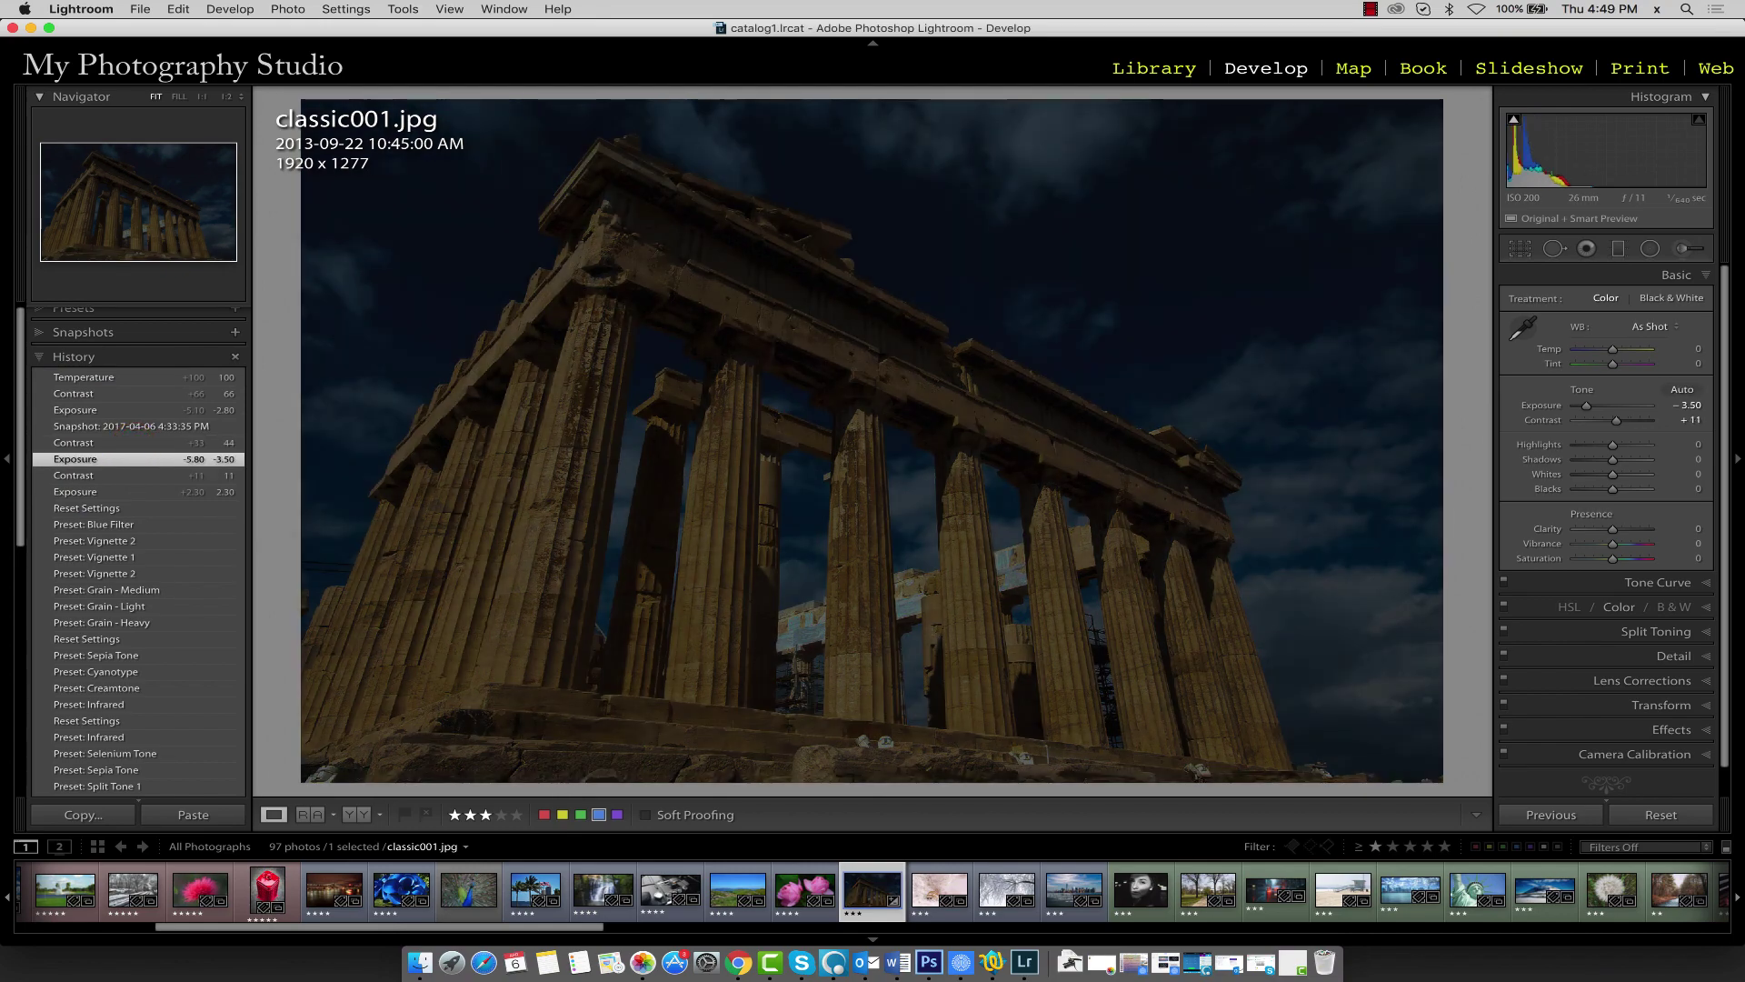
# Step: Check the undo commands, revert to Reset Settings, then settle on the Exposure +2.30 step
pyautogui.click(178, 9)
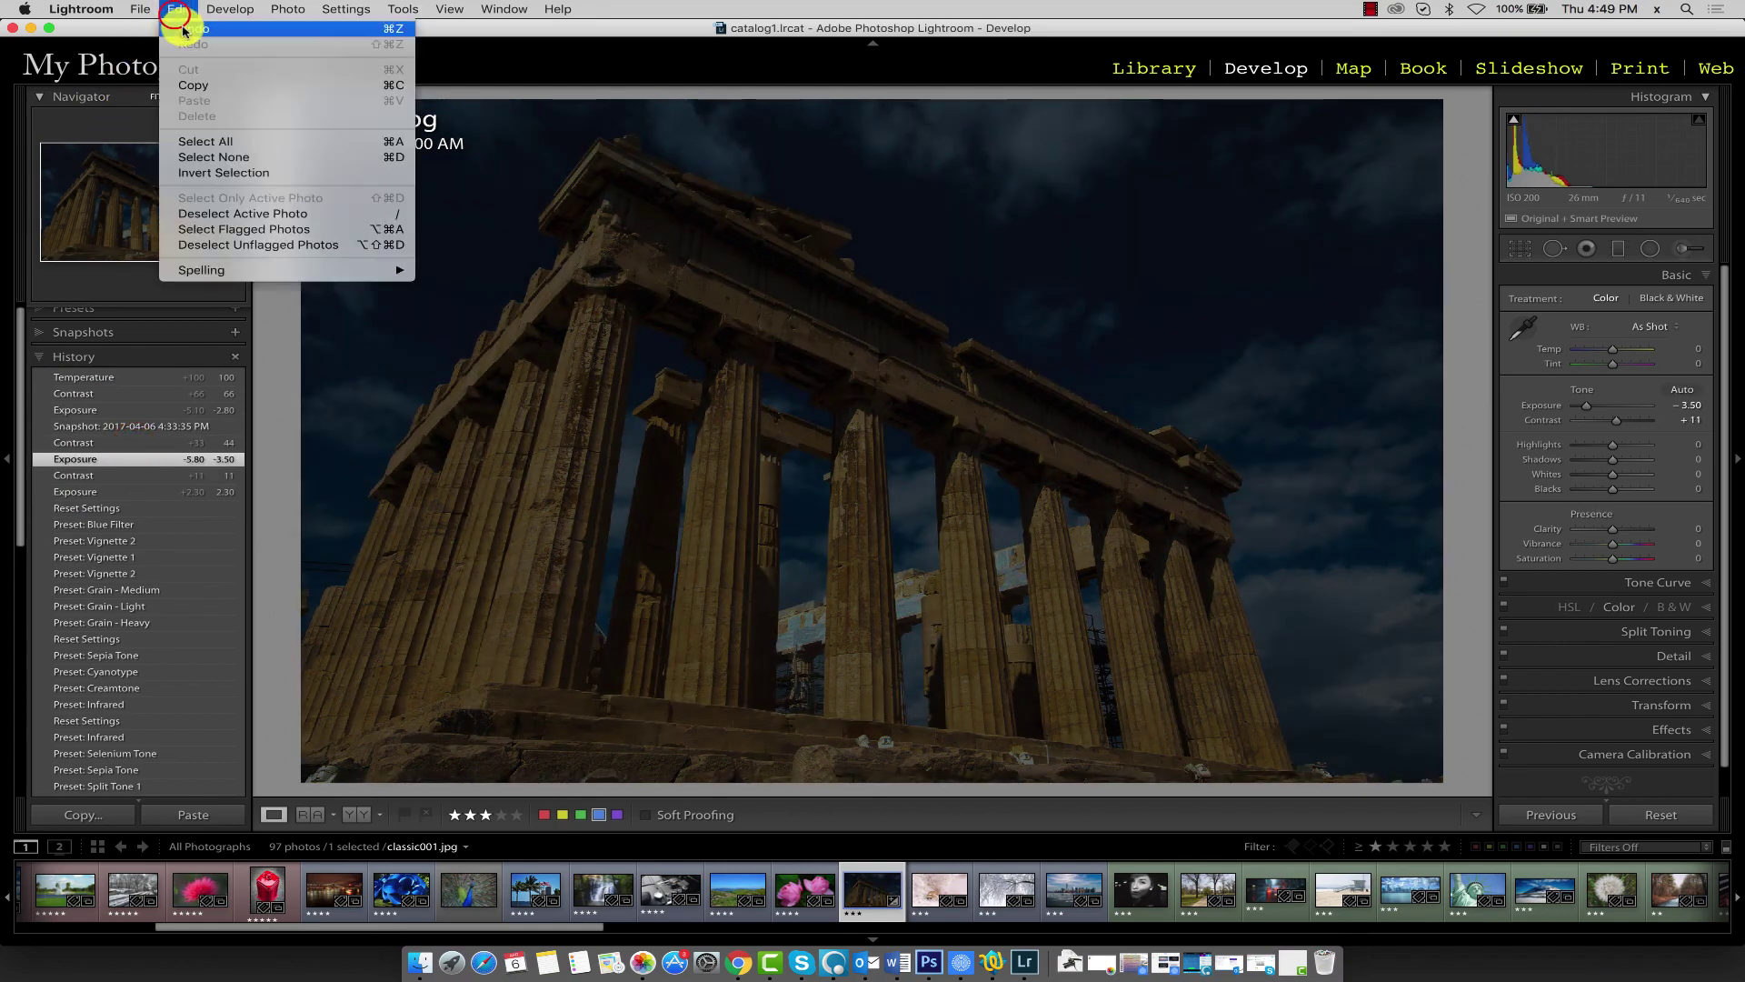
pyautogui.click(150, 361)
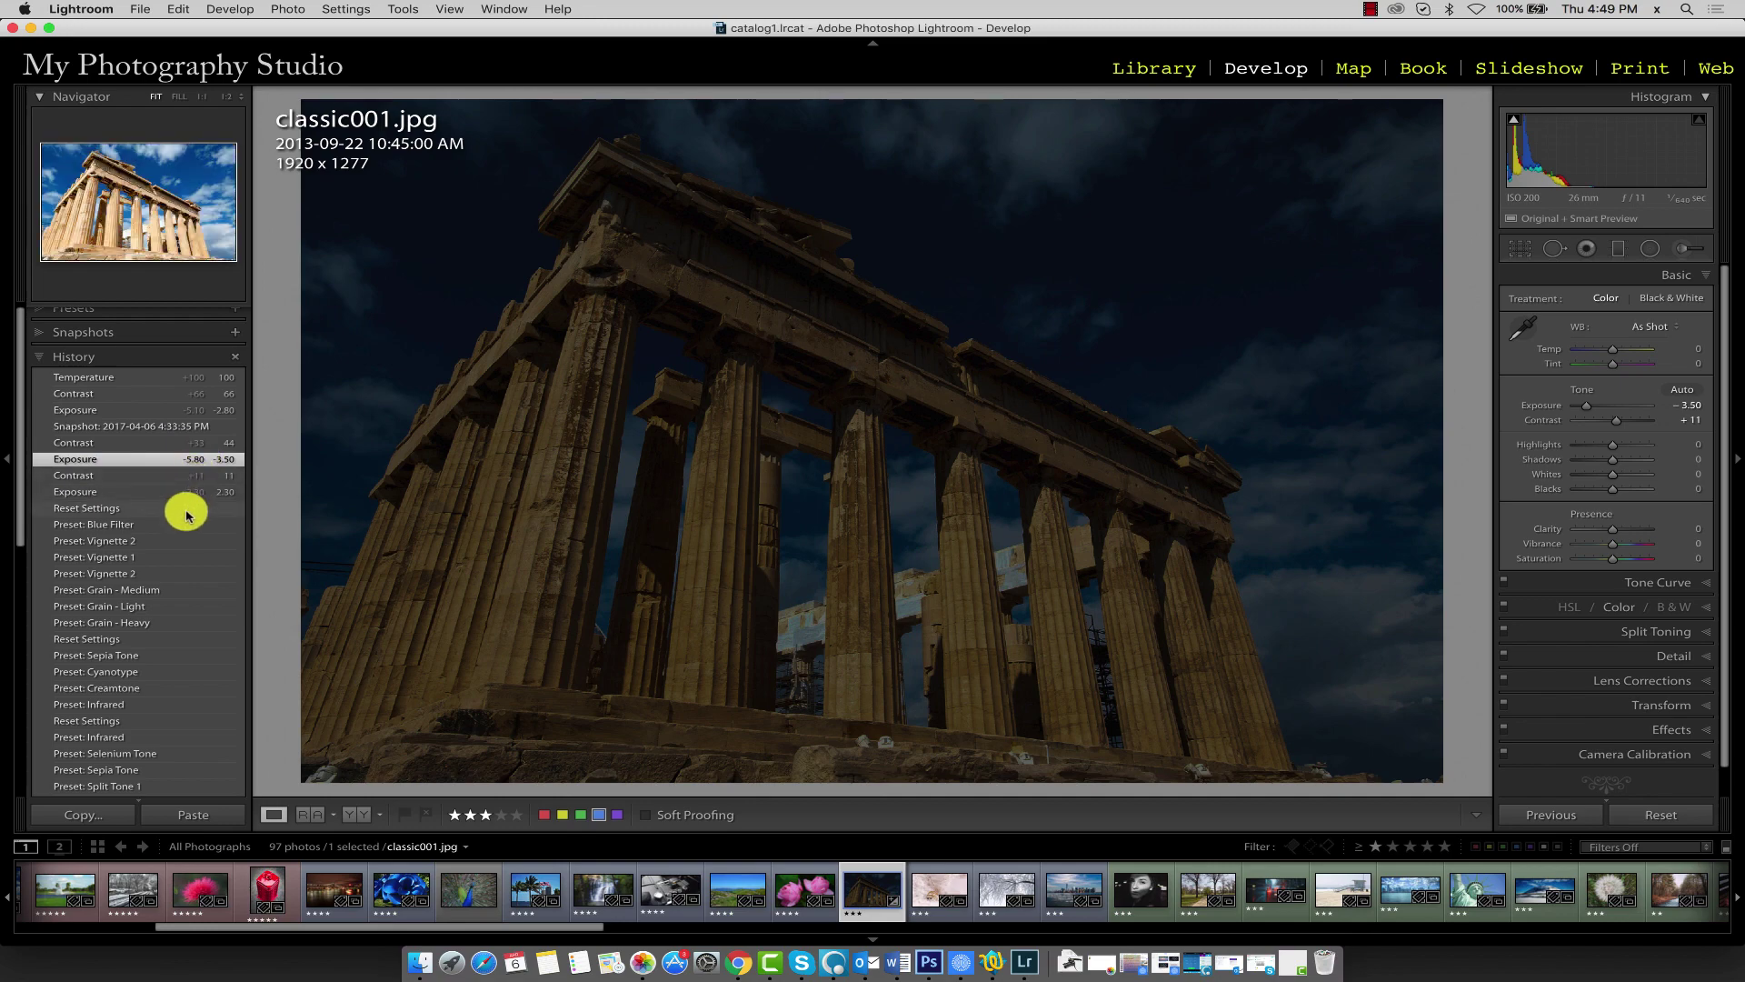
pyautogui.click(135, 511)
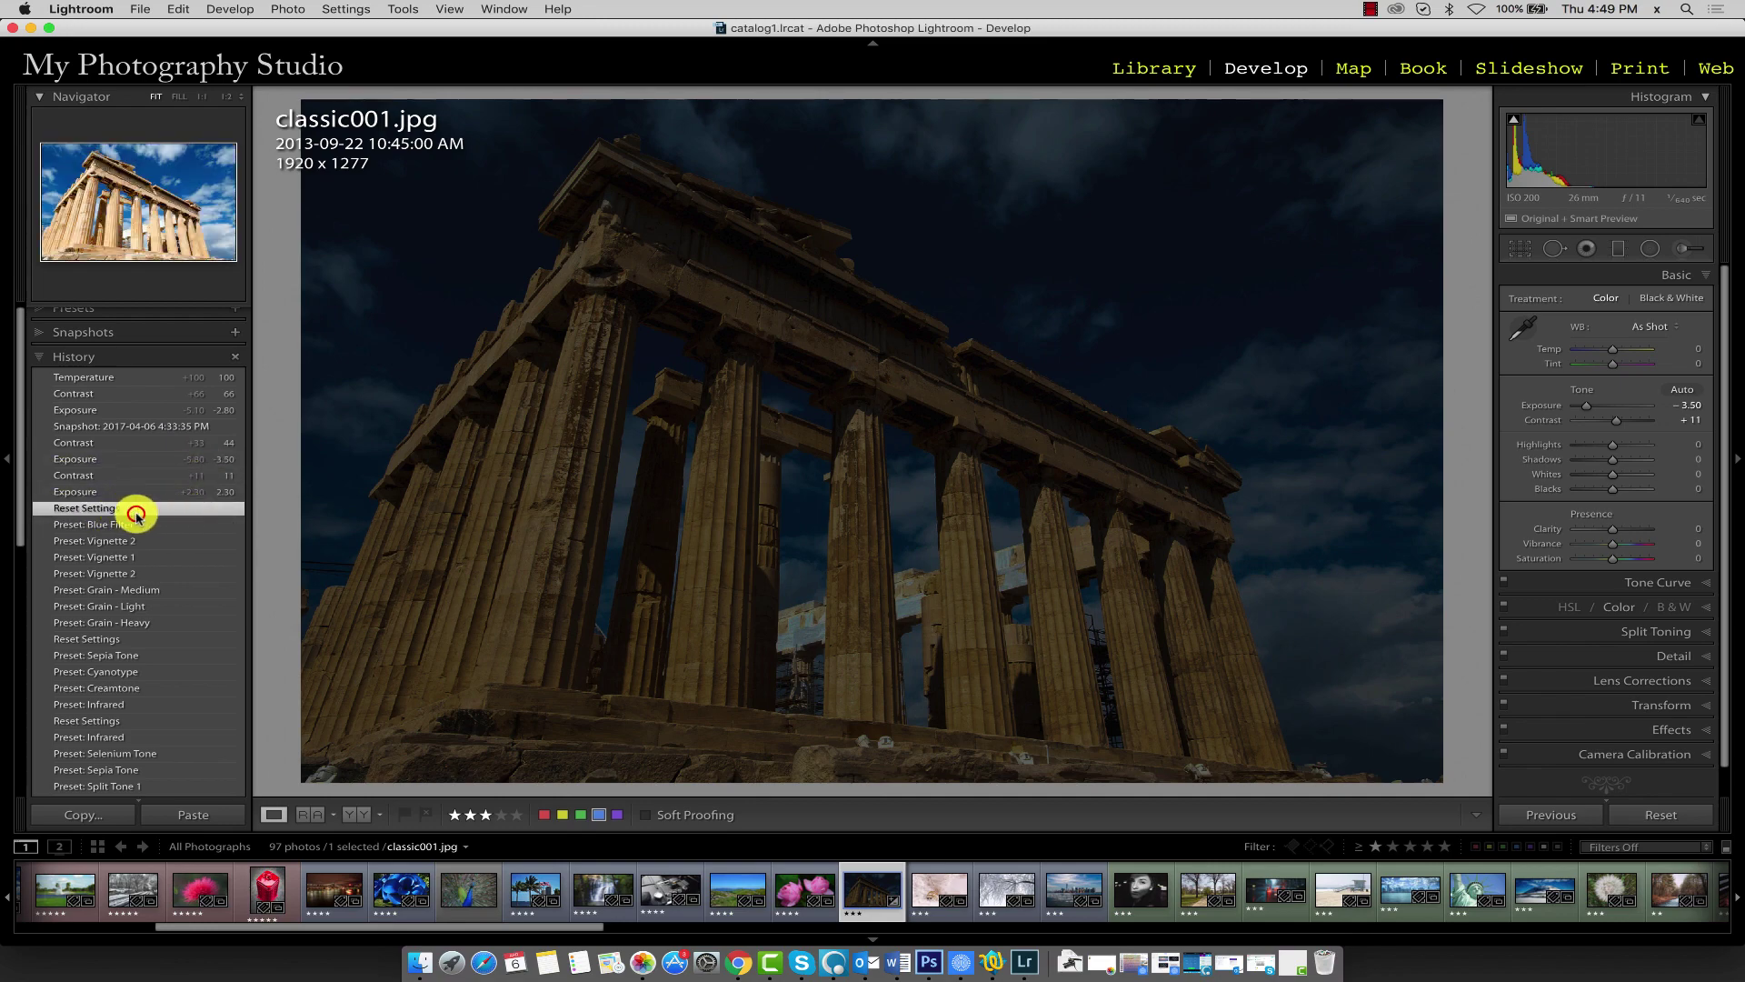
pyautogui.click(87, 491)
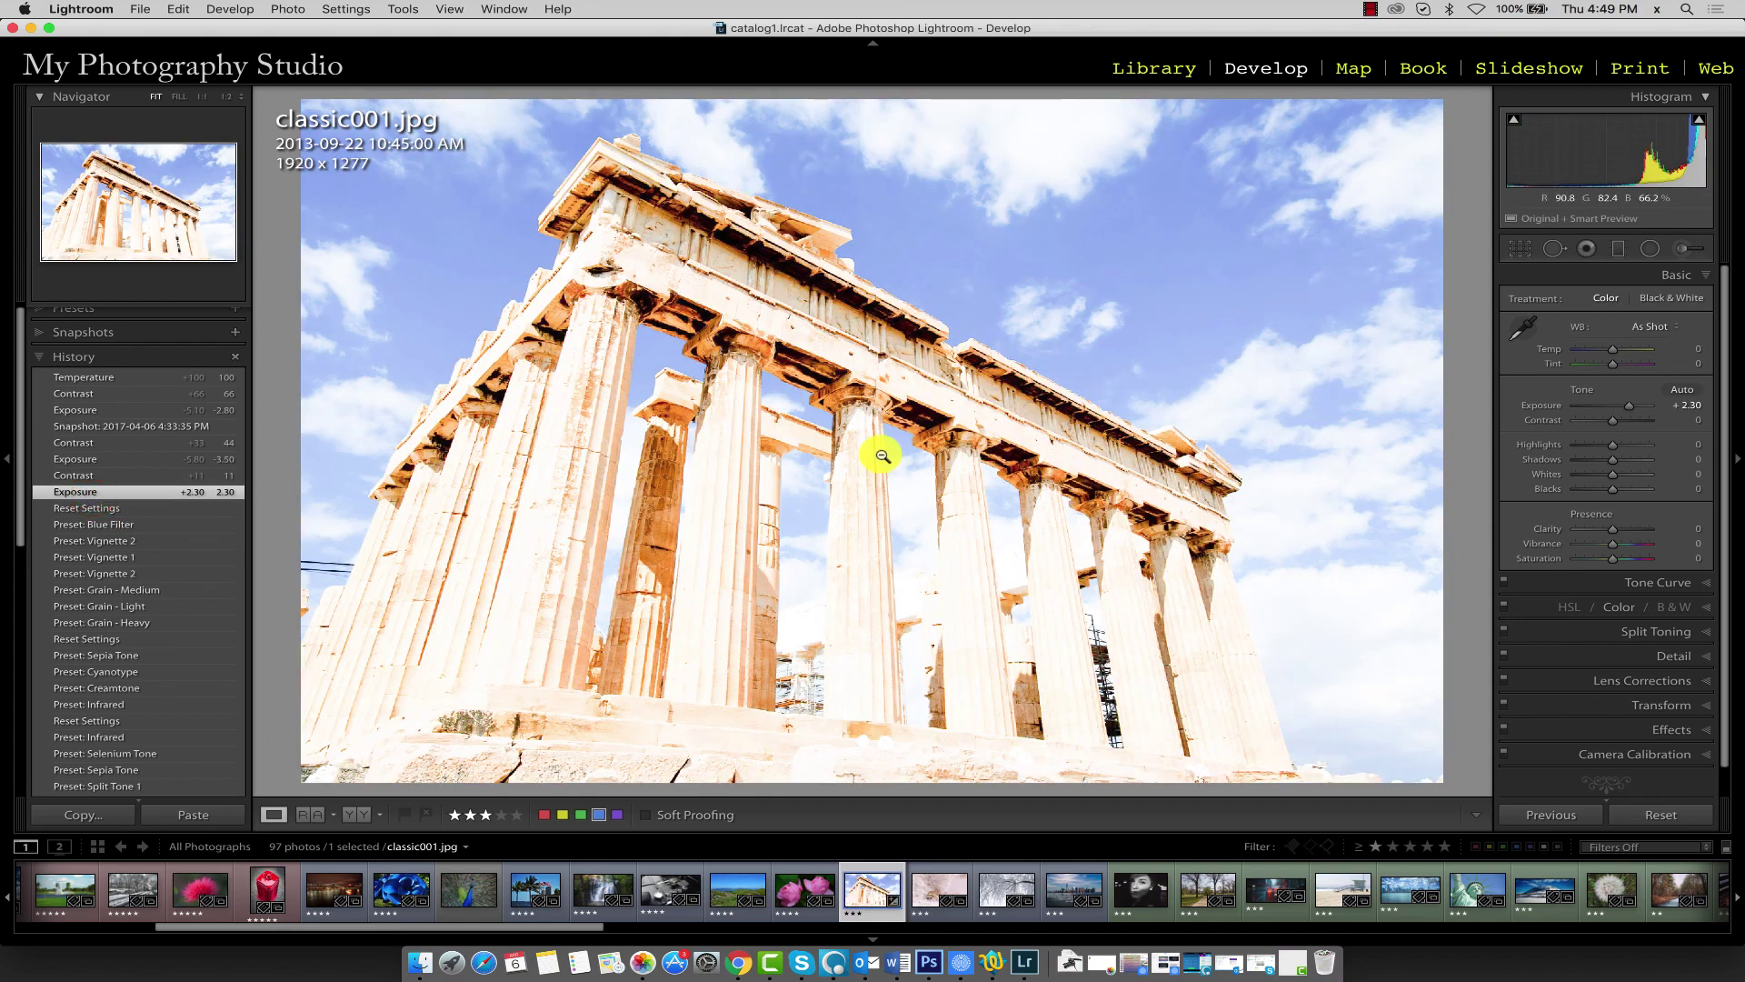
# Step: Snapshot the Exposure +2.30 step as 'Exposure2', view the Snapshots list, and return to History
pyautogui.rightClick(88, 493)
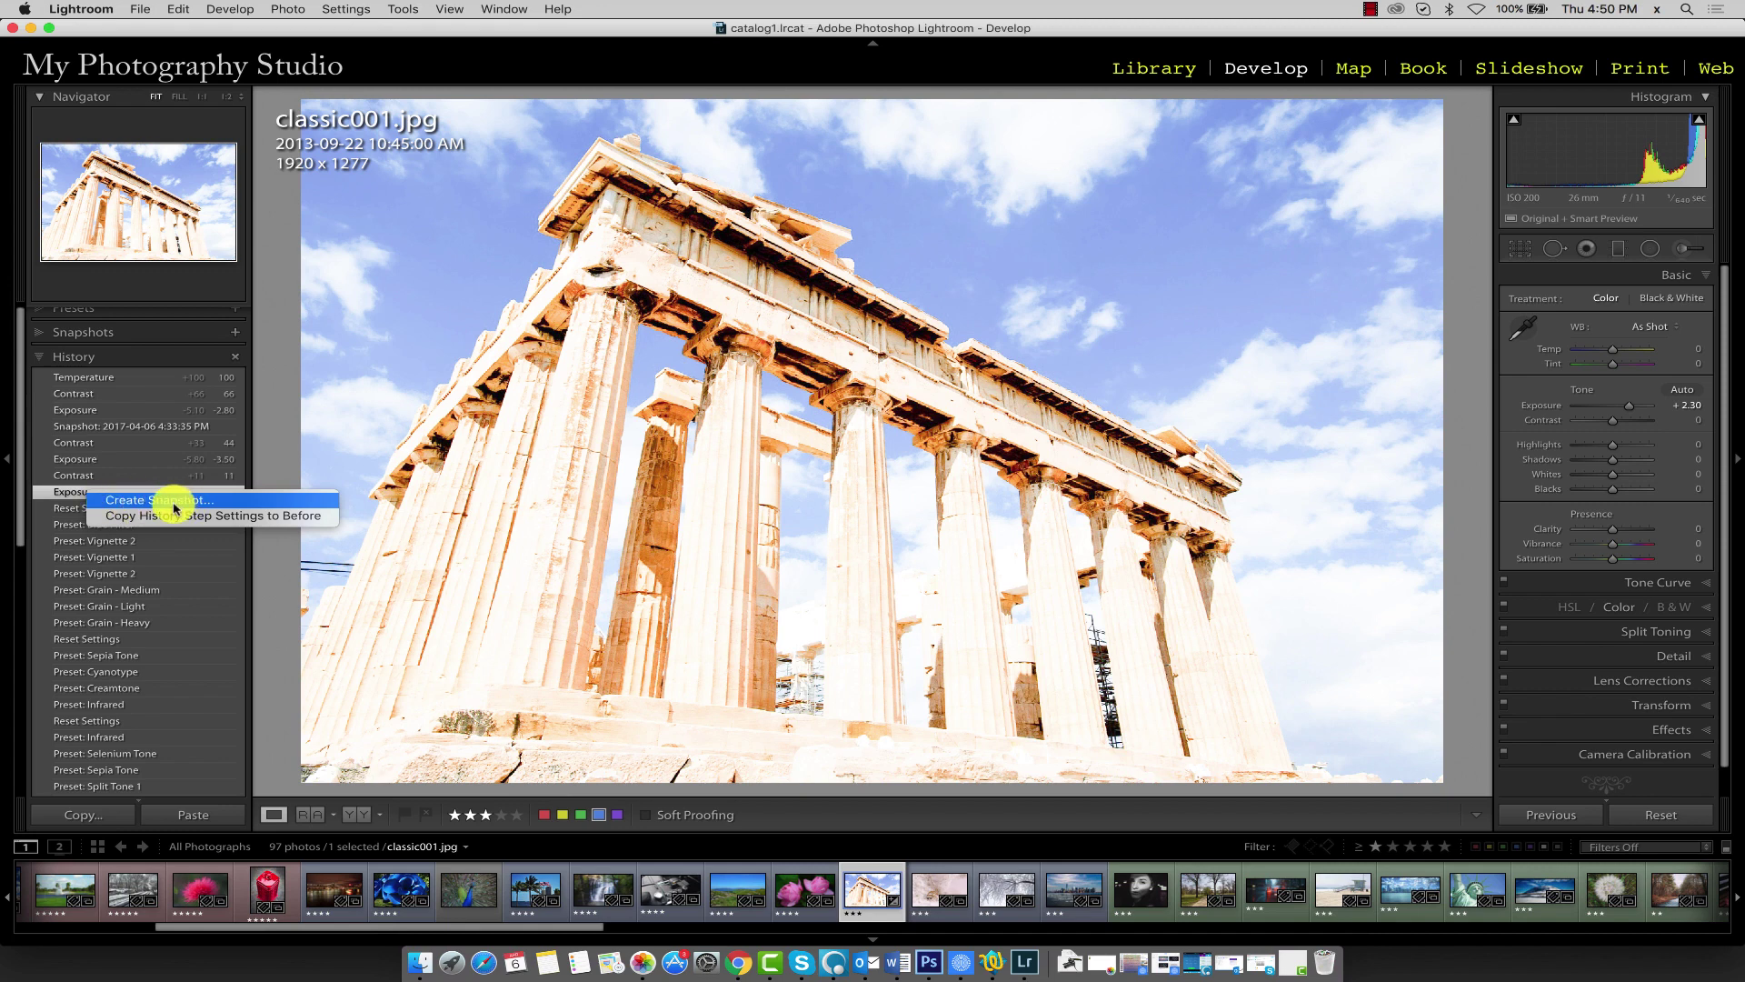
pyautogui.click(178, 506)
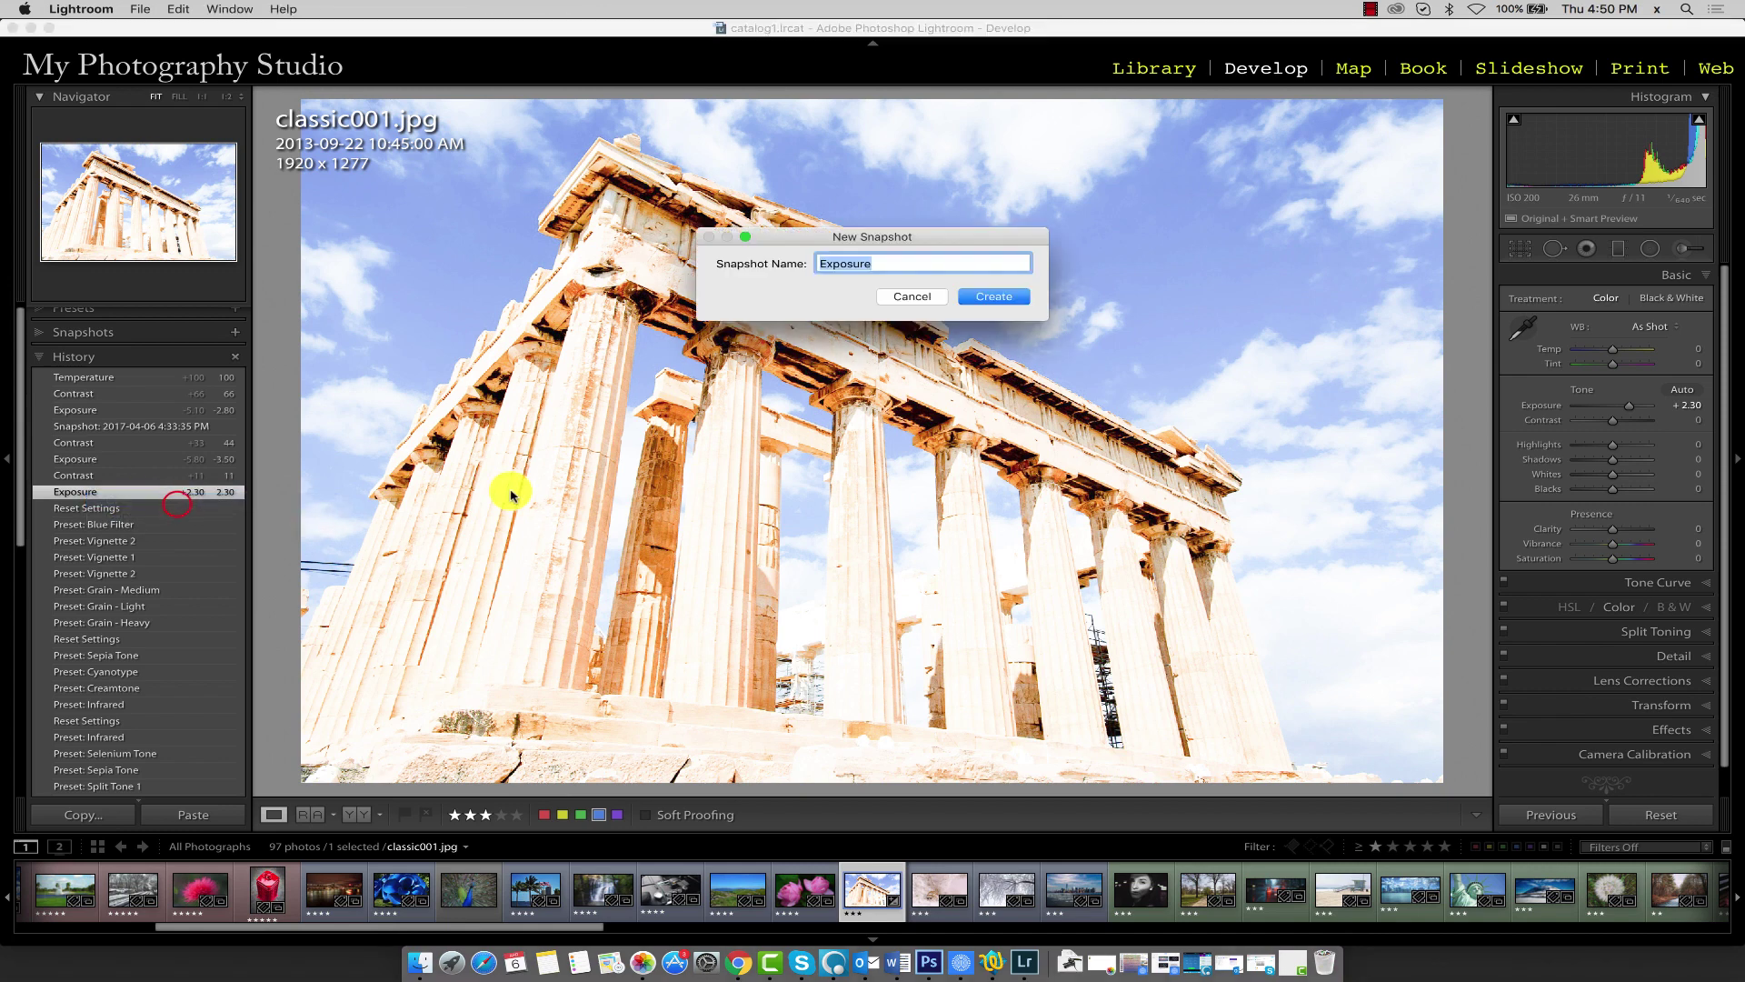
pyautogui.click(923, 262)
pyautogui.write('2')
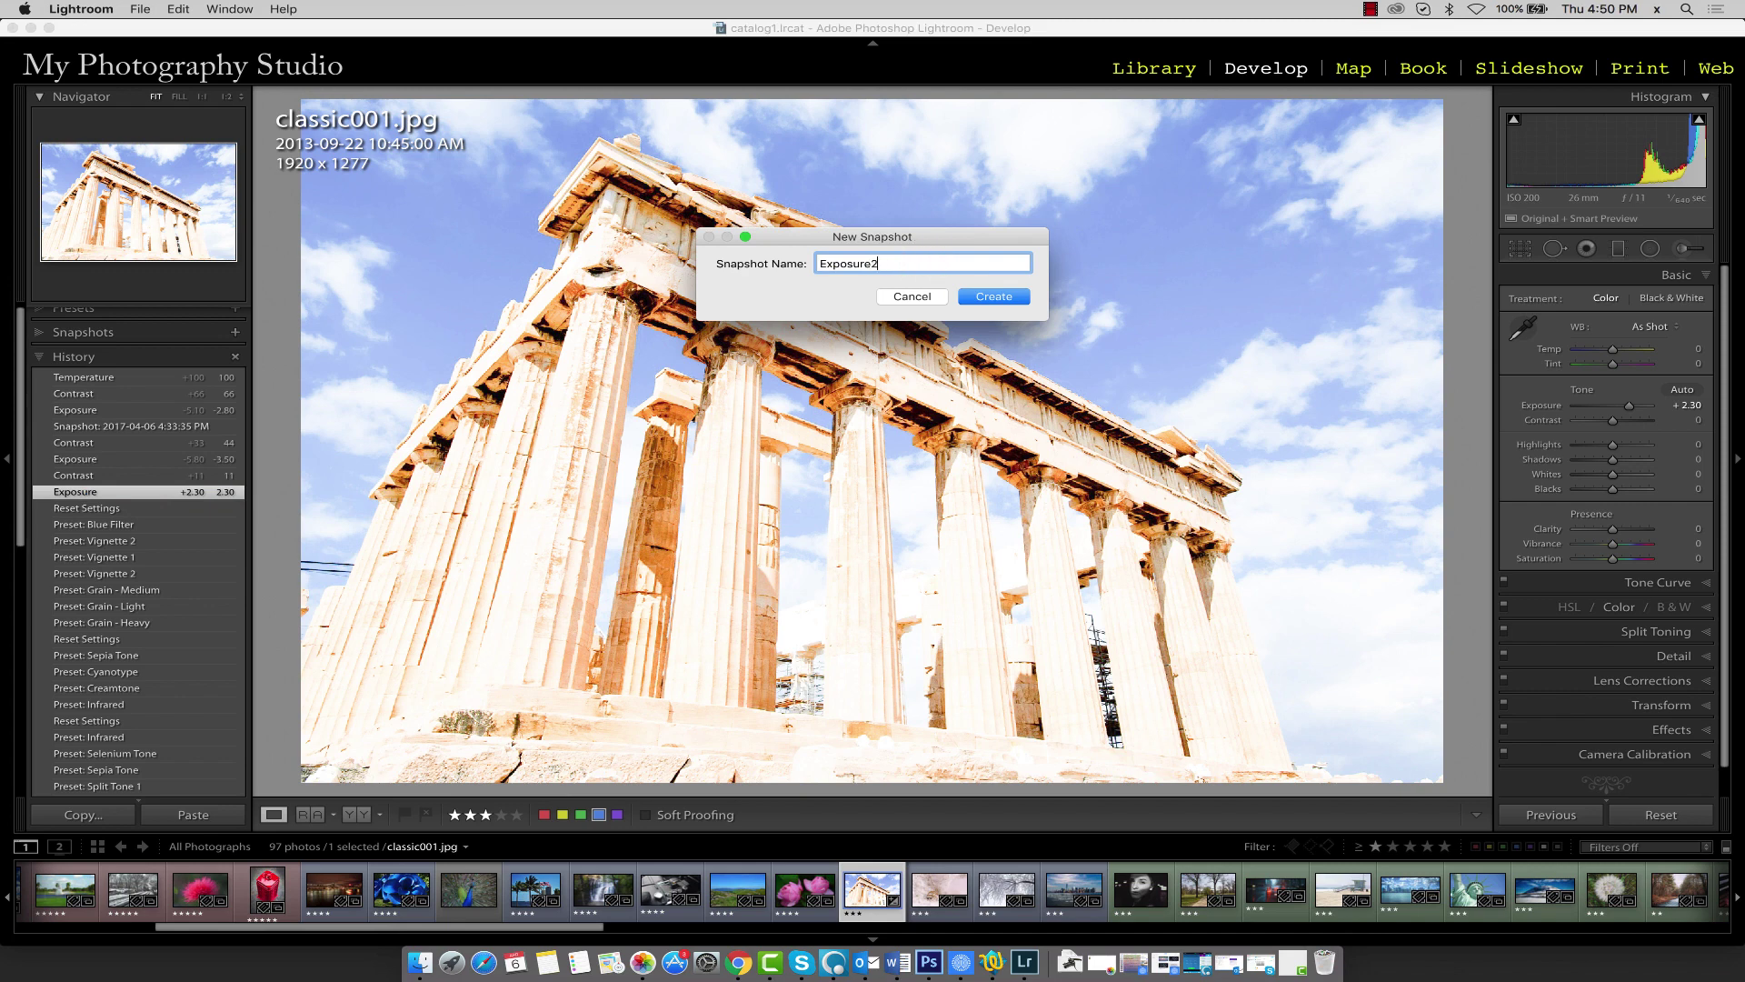
pyautogui.click(1000, 296)
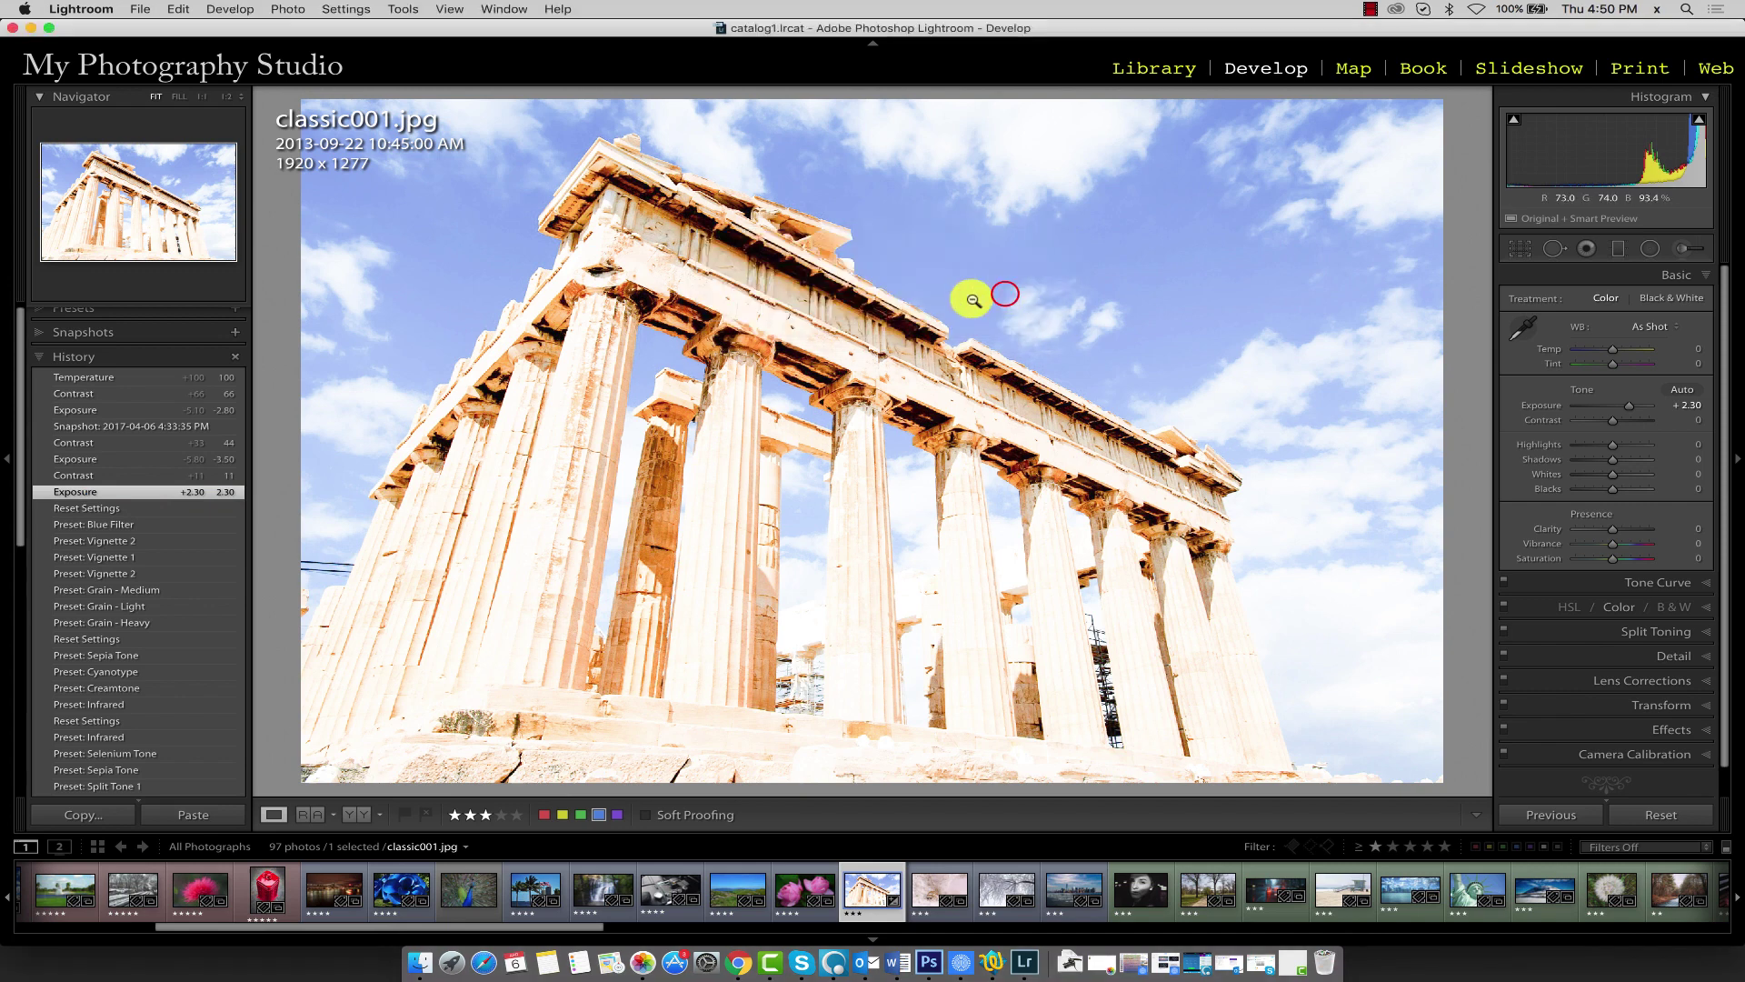
pyautogui.click(50, 333)
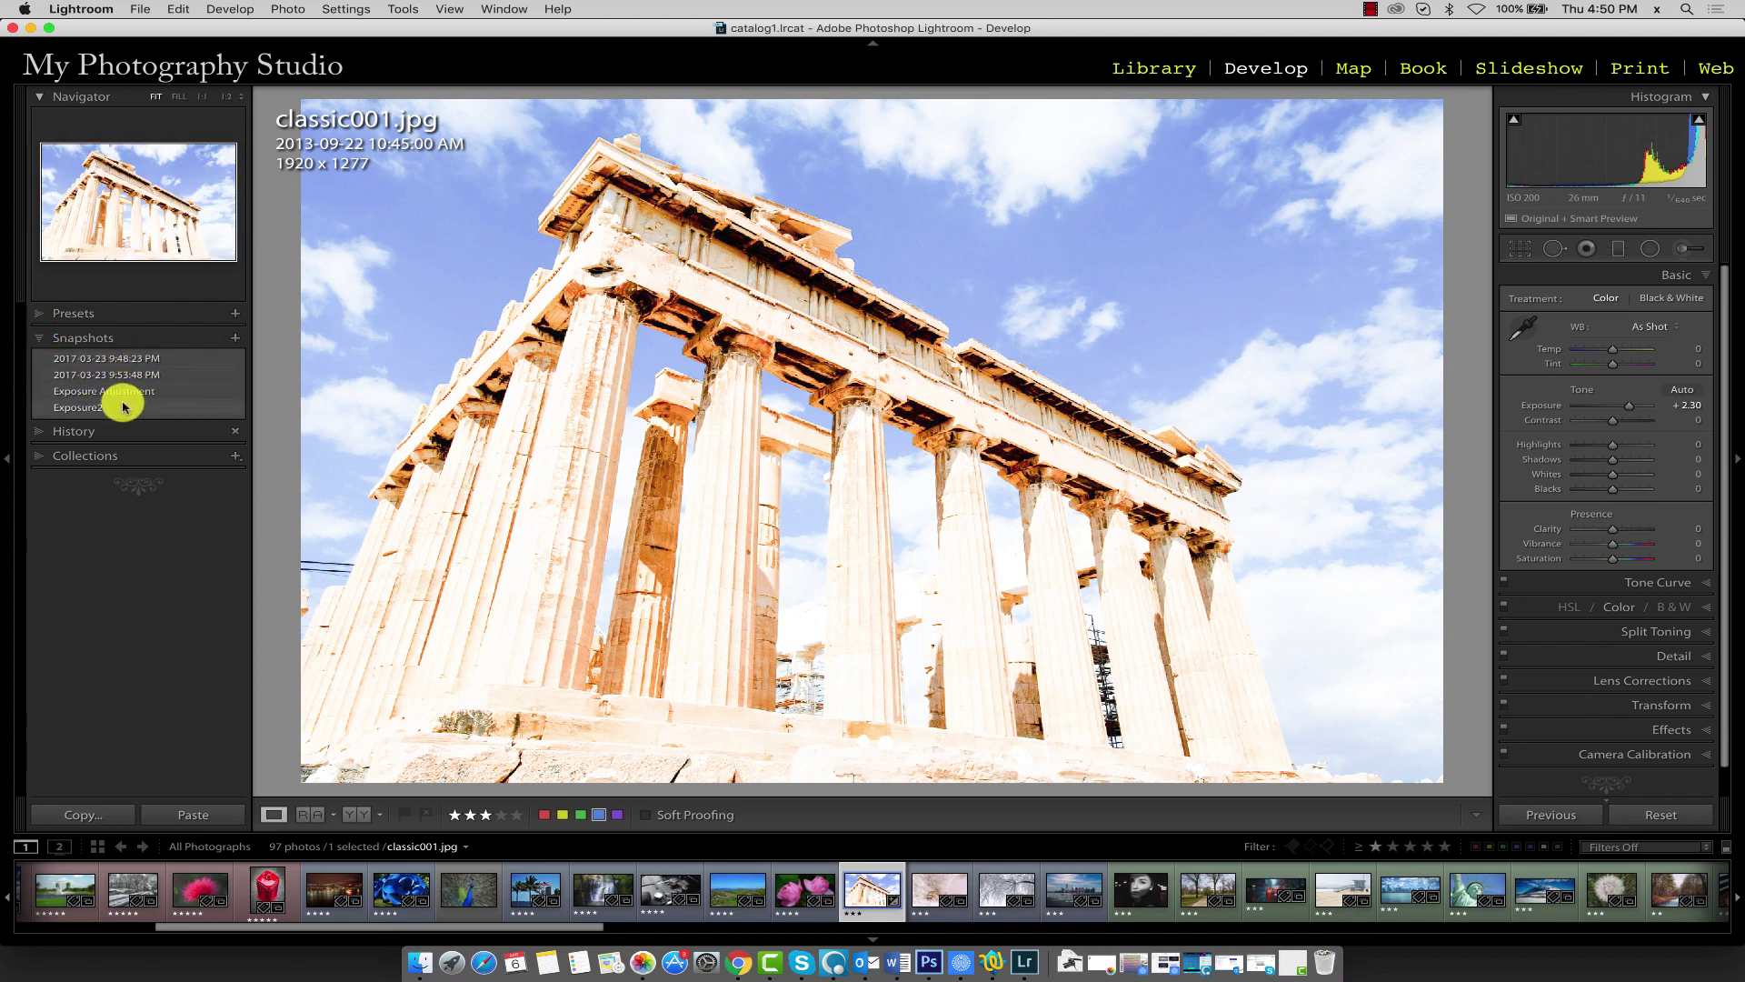
pyautogui.click(36, 430)
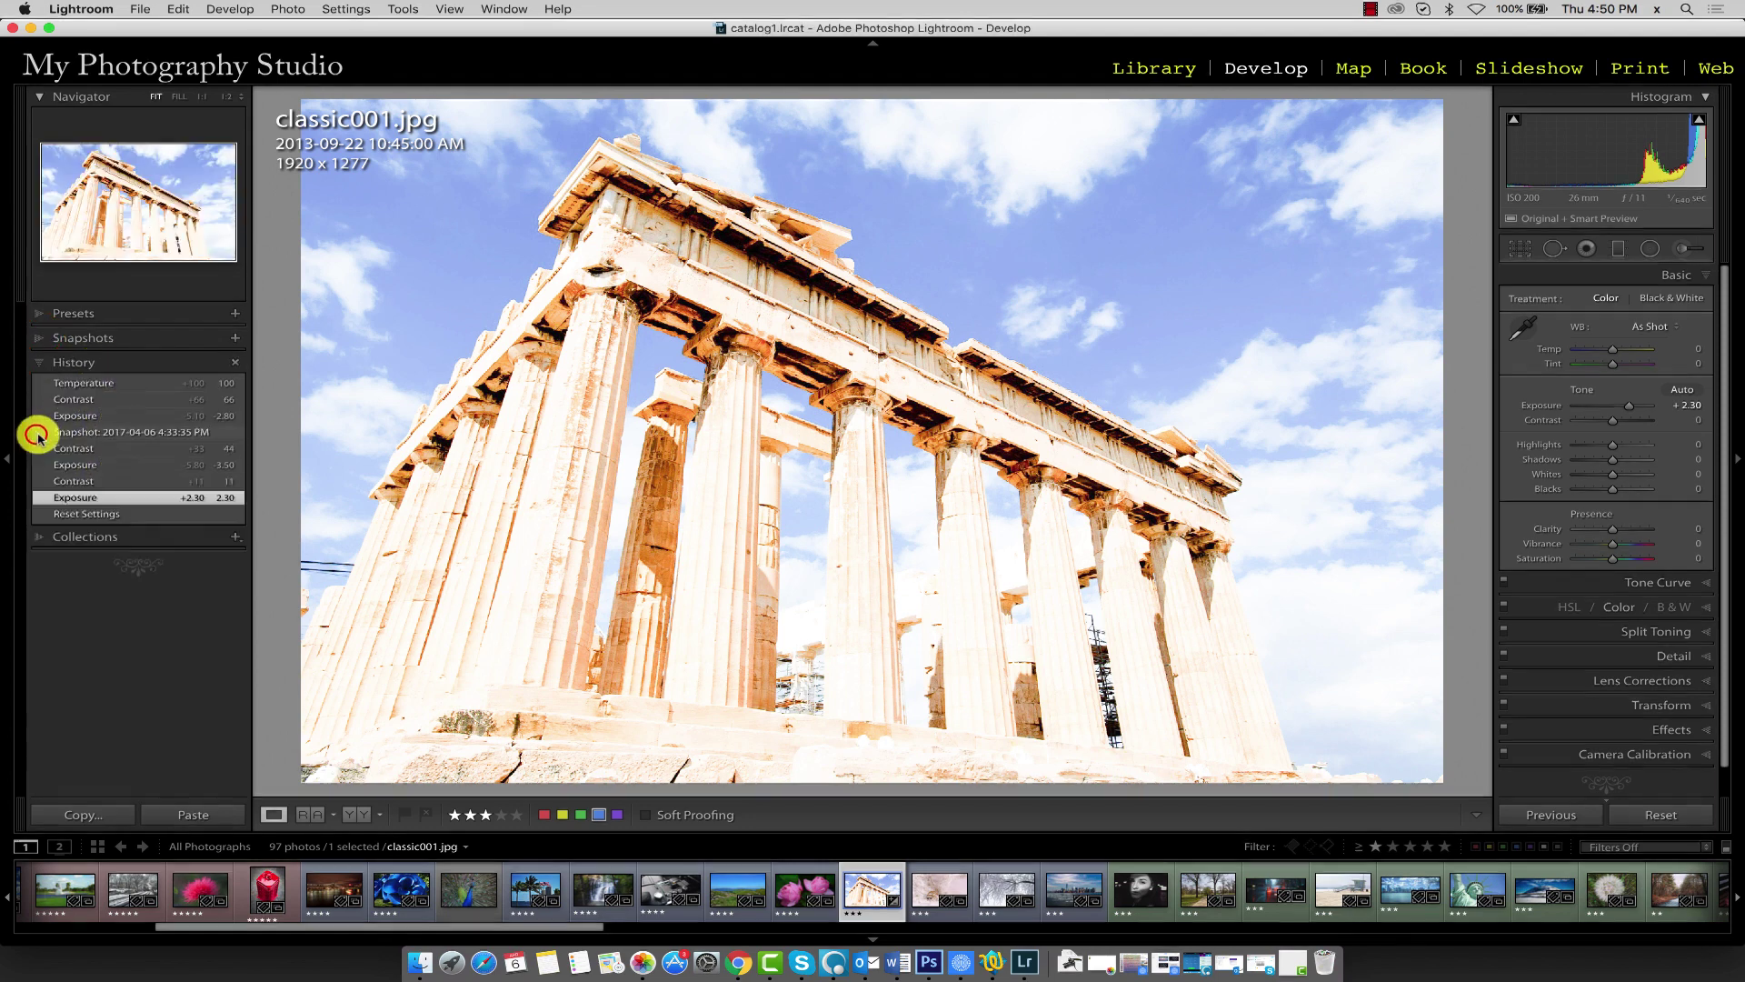
# Step: Scroll the History list and toggle Before/After with backslash to compare against the dark original
pyautogui.scroll(-5, 97, 518)
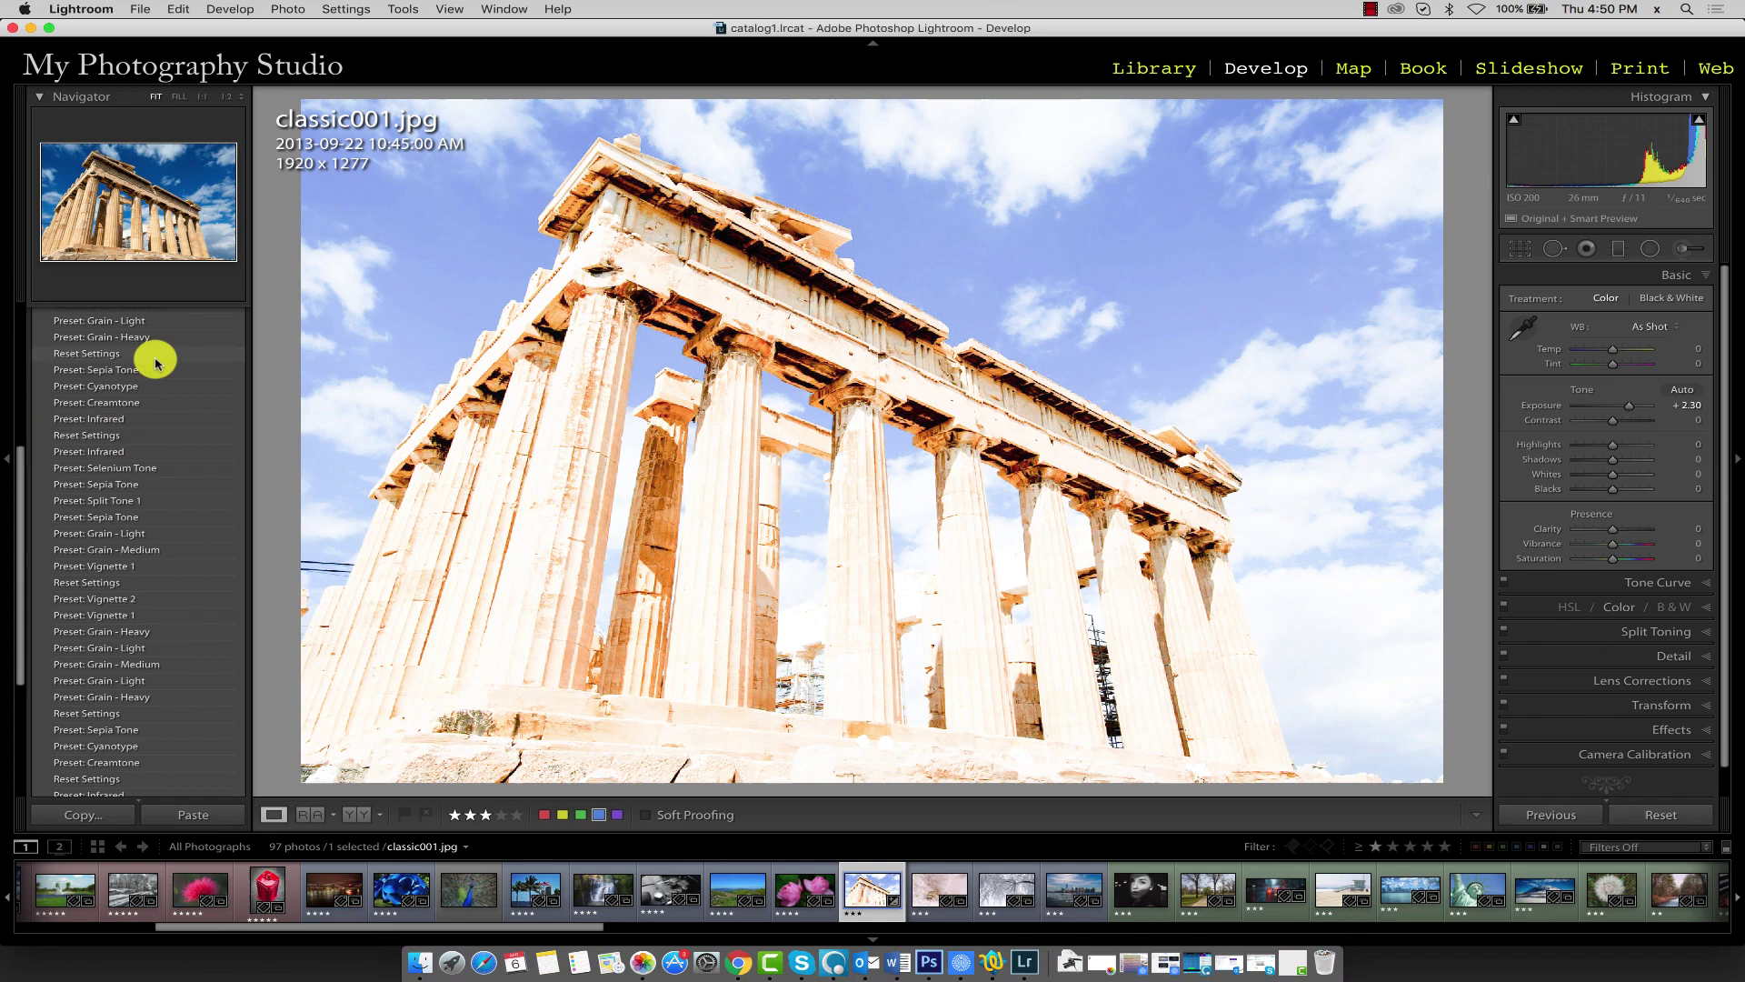
pyautogui.press('\\')
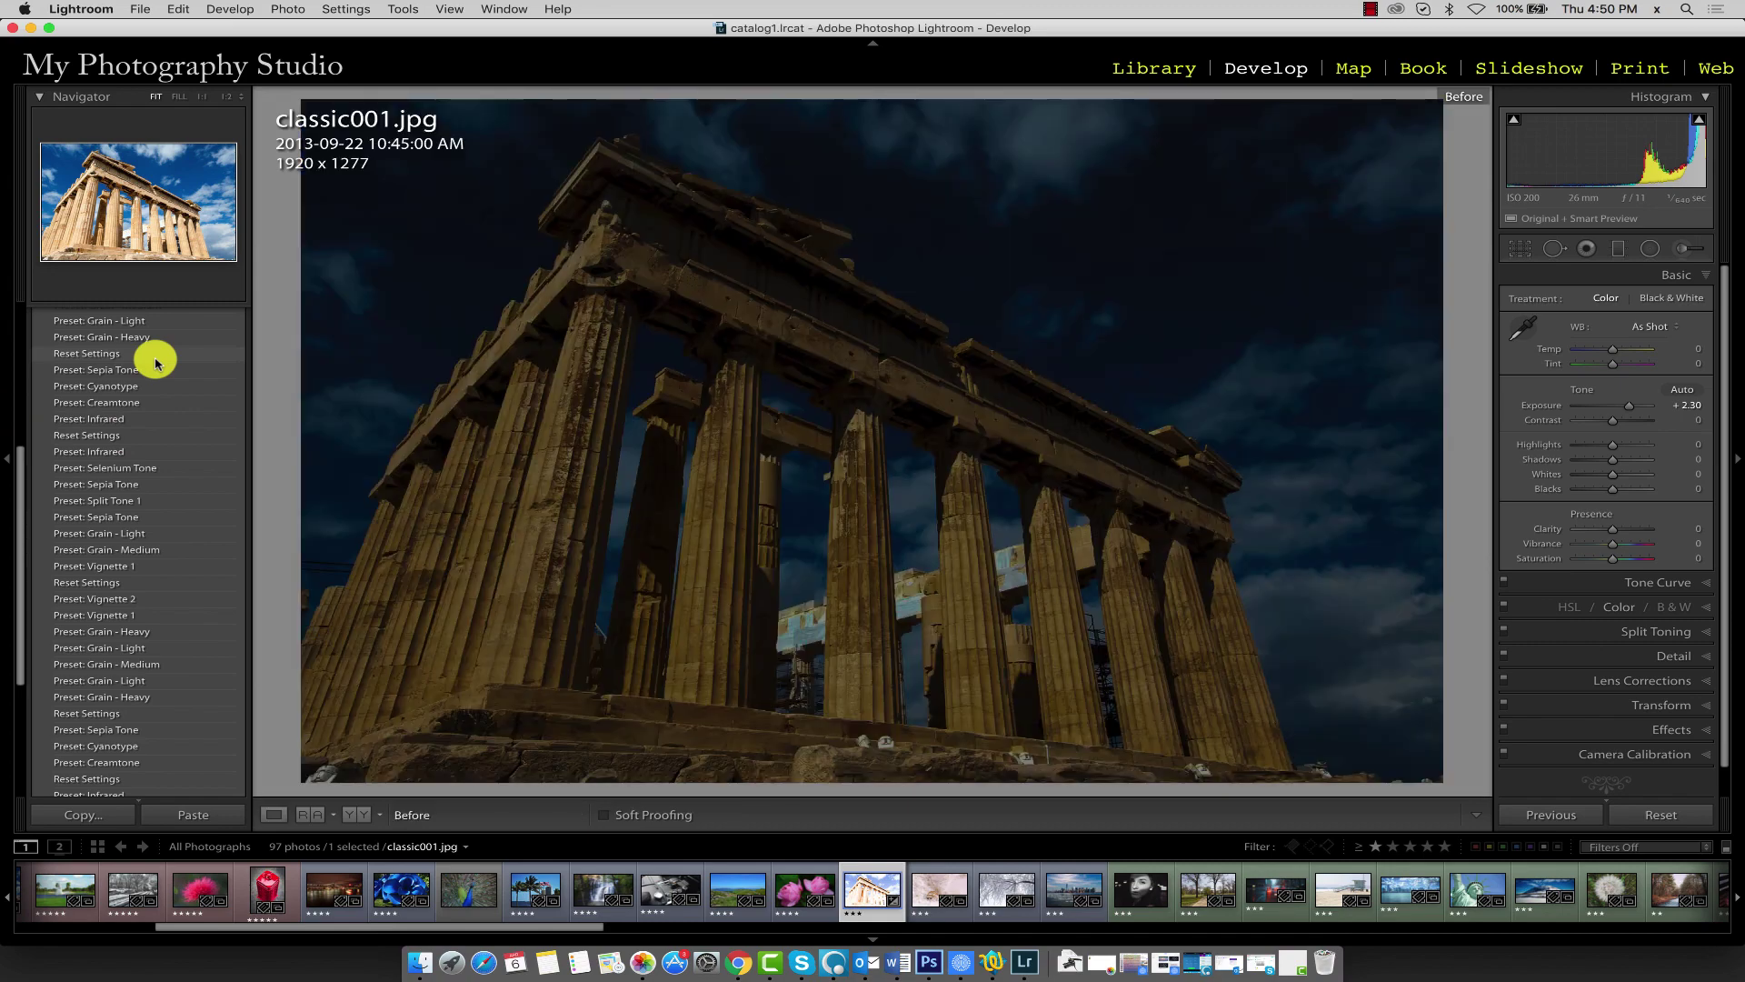
pyautogui.press('\\')
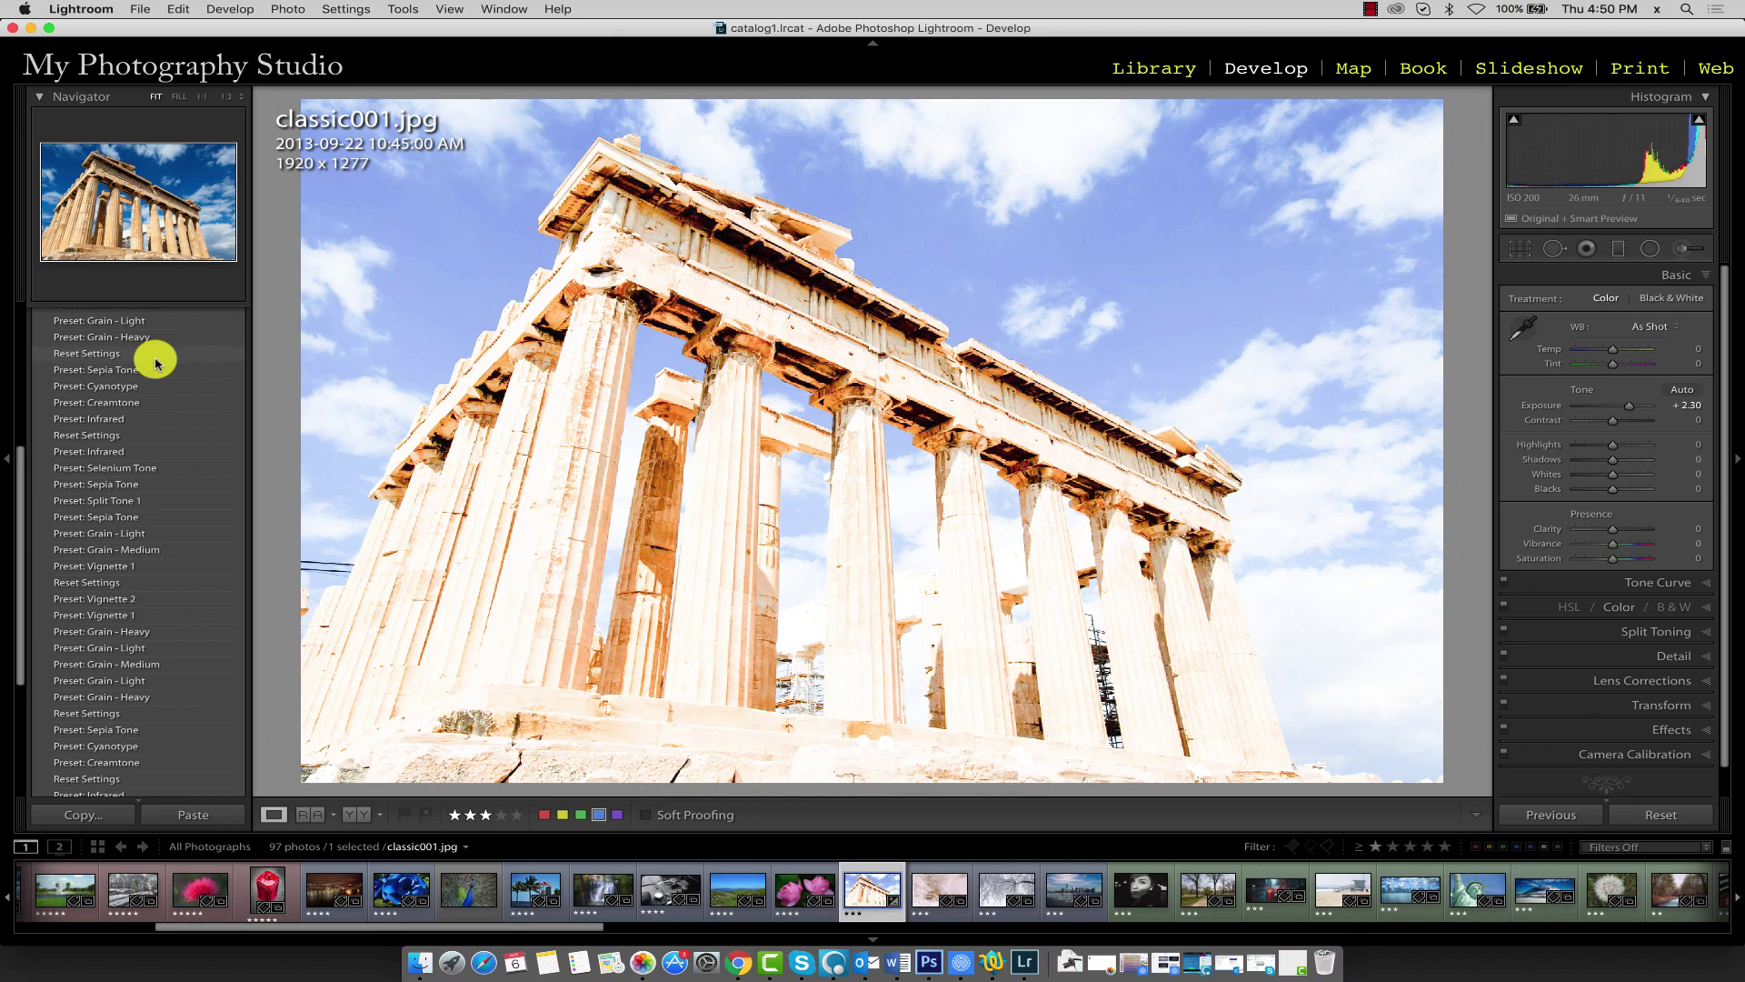
pyautogui.press('\\')
pyautogui.press('\\')
# Step: Apply the Preset: Sepia Tone step and copy its settings to the Before image
pyautogui.click(170, 370)
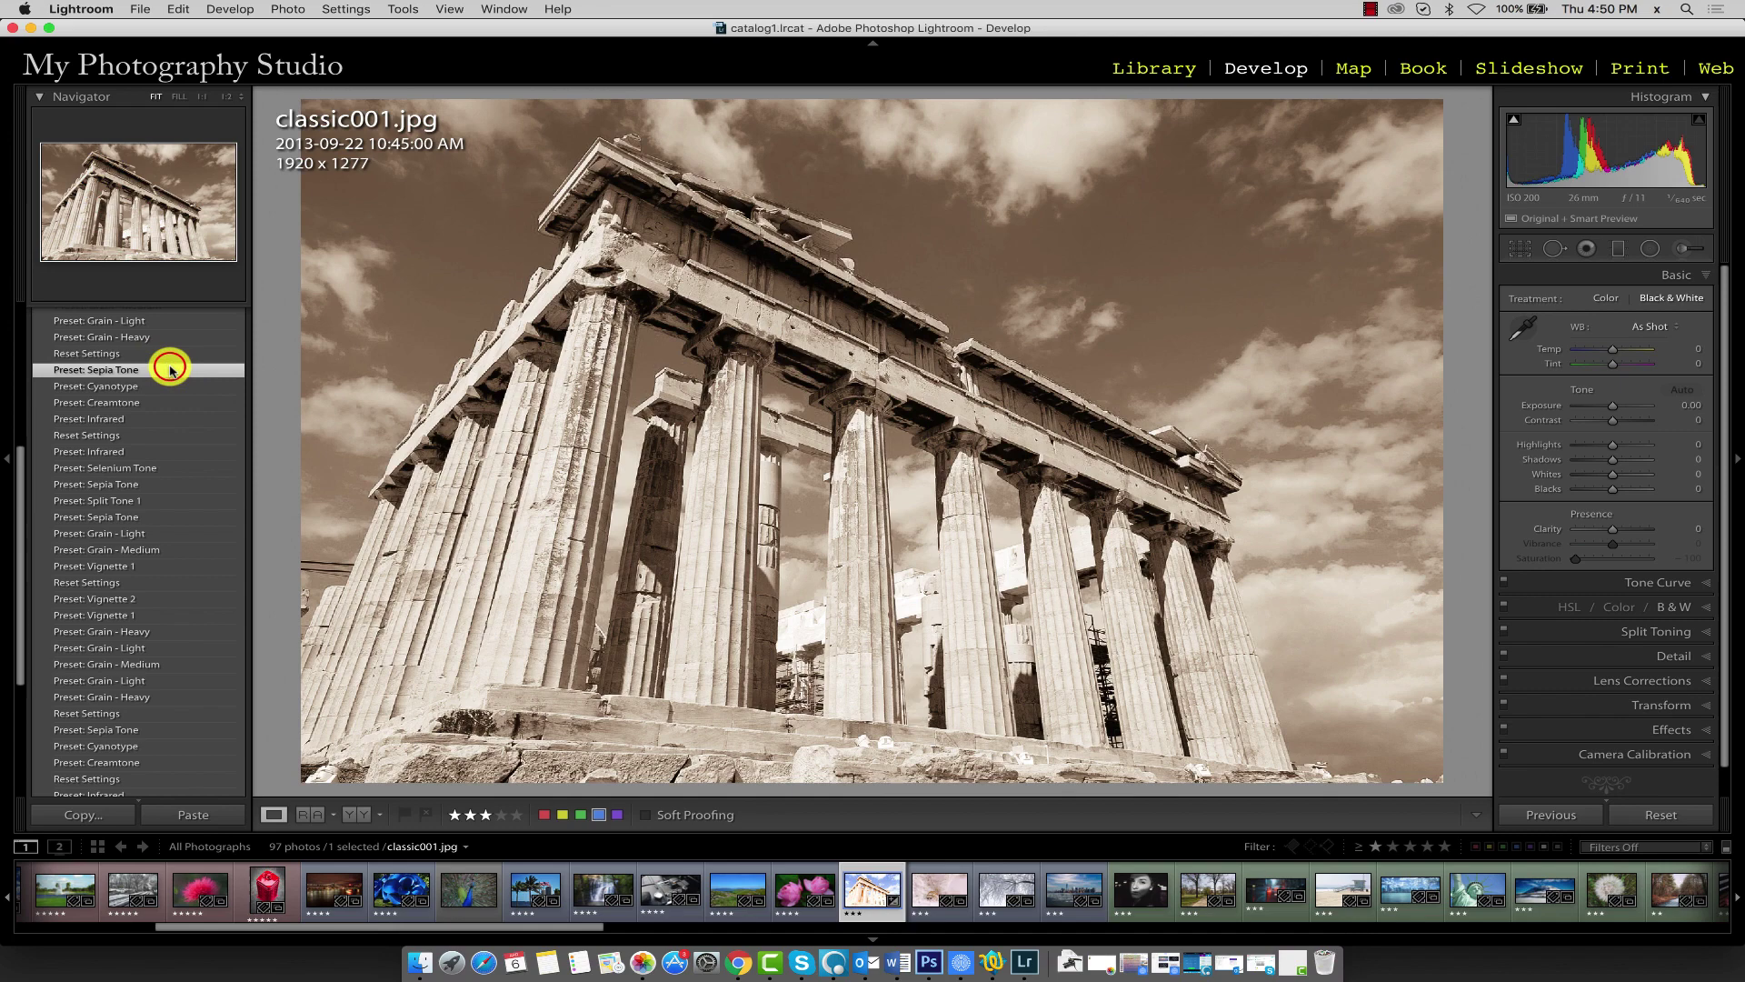
pyautogui.rightClick(106, 375)
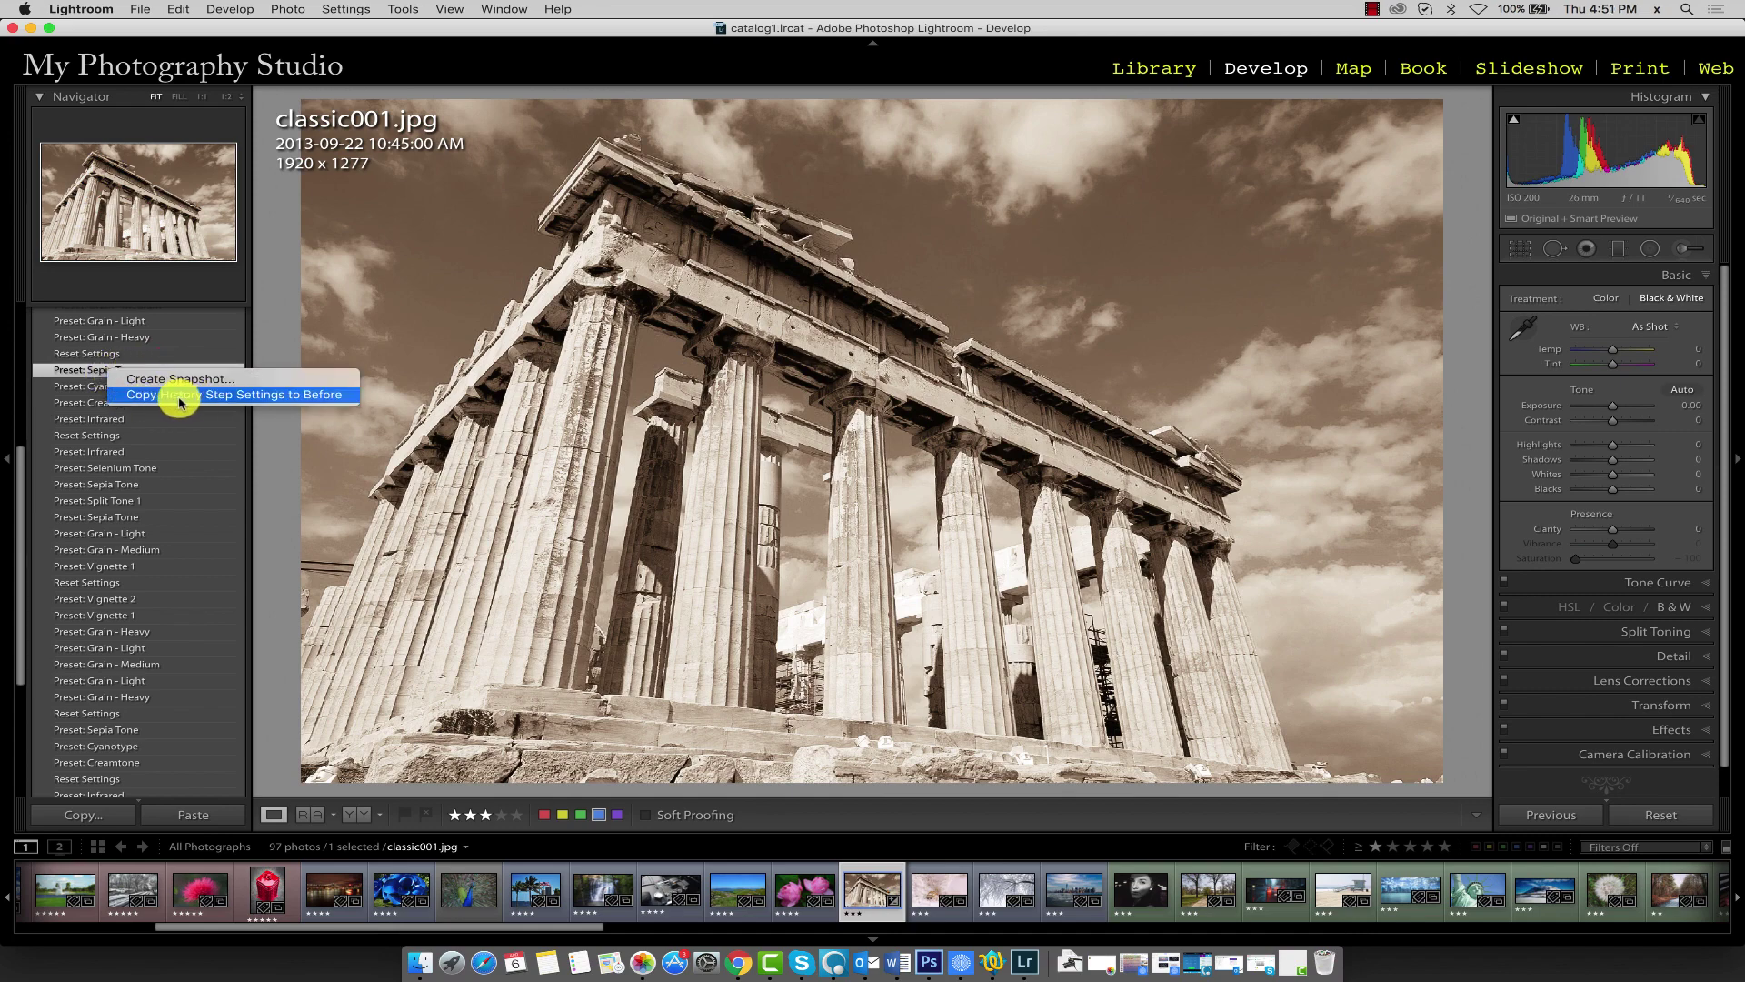
pyautogui.click(255, 397)
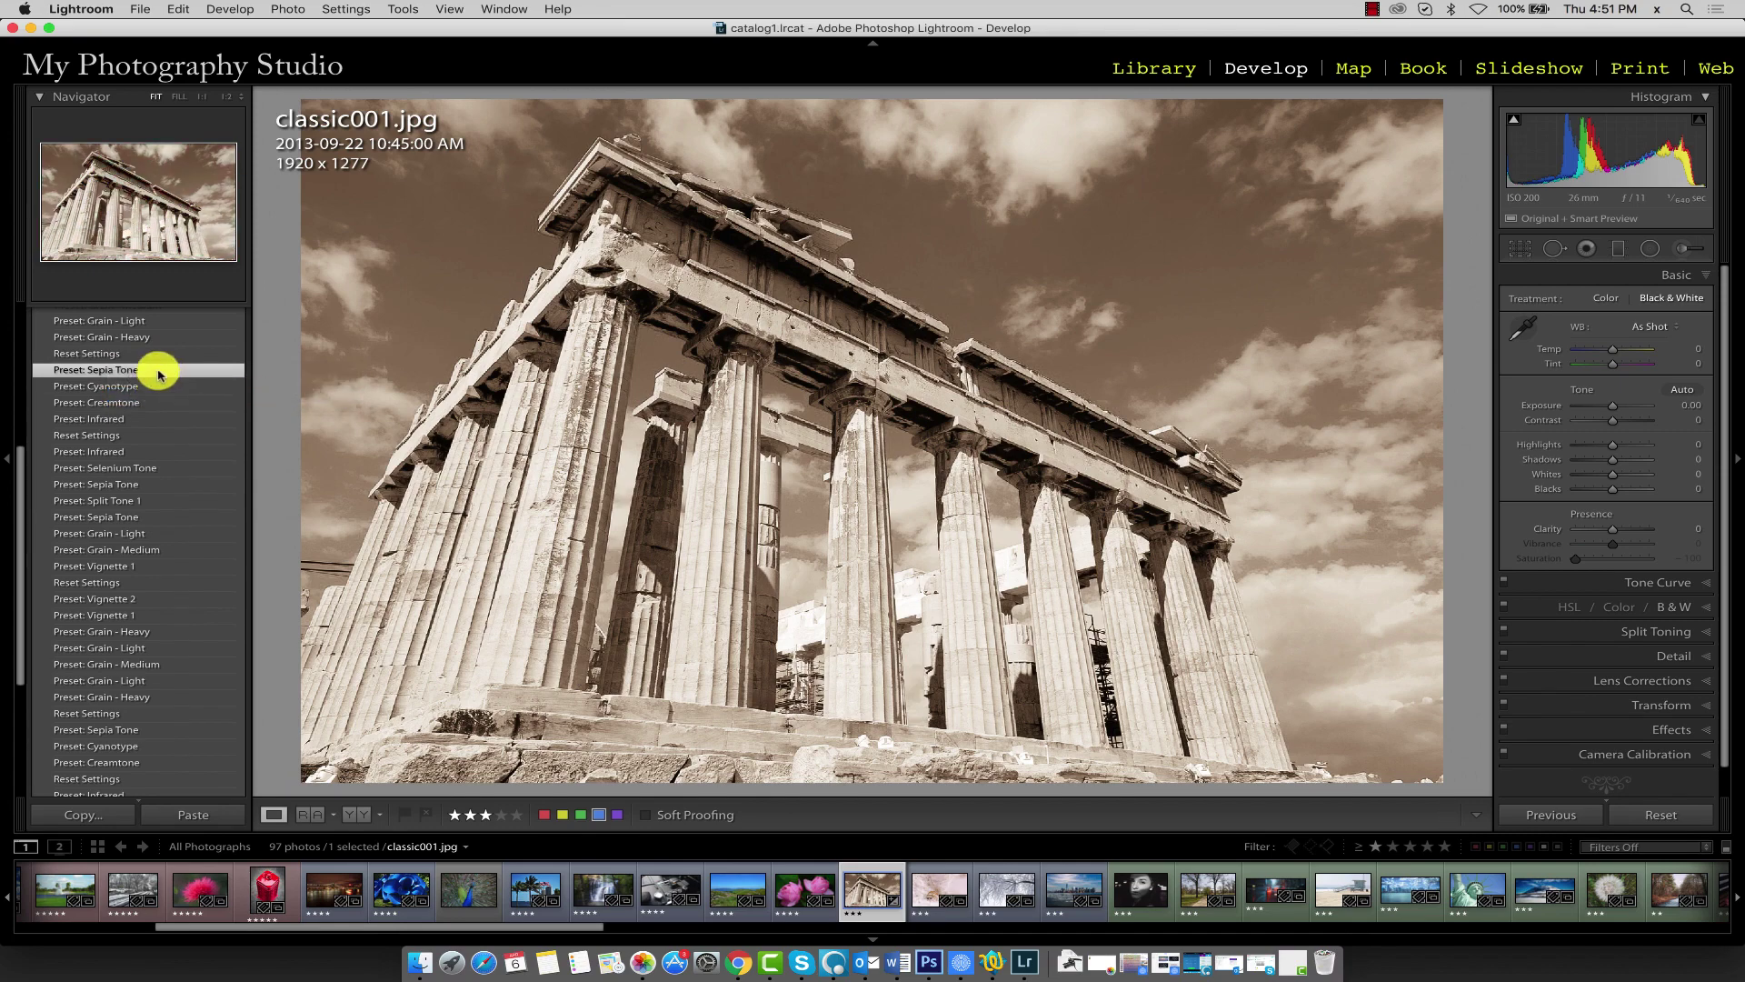
# Step: Raise Temp to +83 and Tint to +94, then compare with the sepia Before view
pyautogui.click(1617, 351)
pyautogui.moveTo(1624, 354); pyautogui.dragTo(1648, 365)
pyautogui.press('\\')
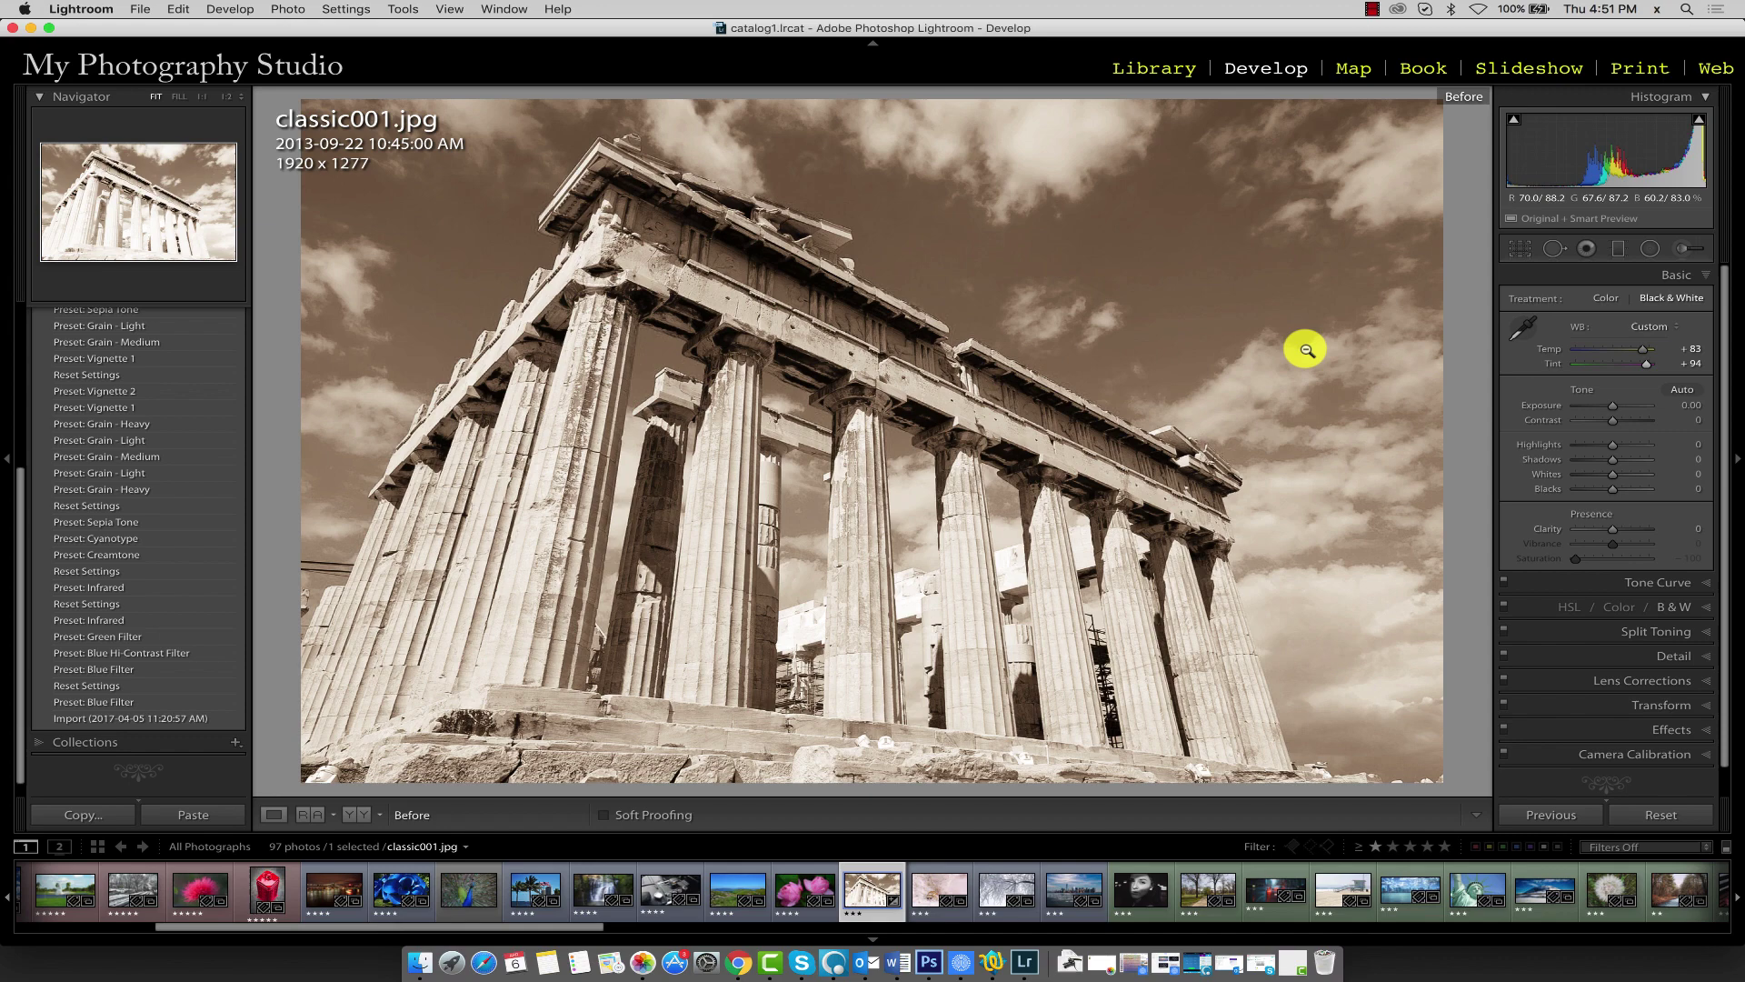
pyautogui.press('\\')
pyautogui.press('\\')
pyautogui.press('\\')
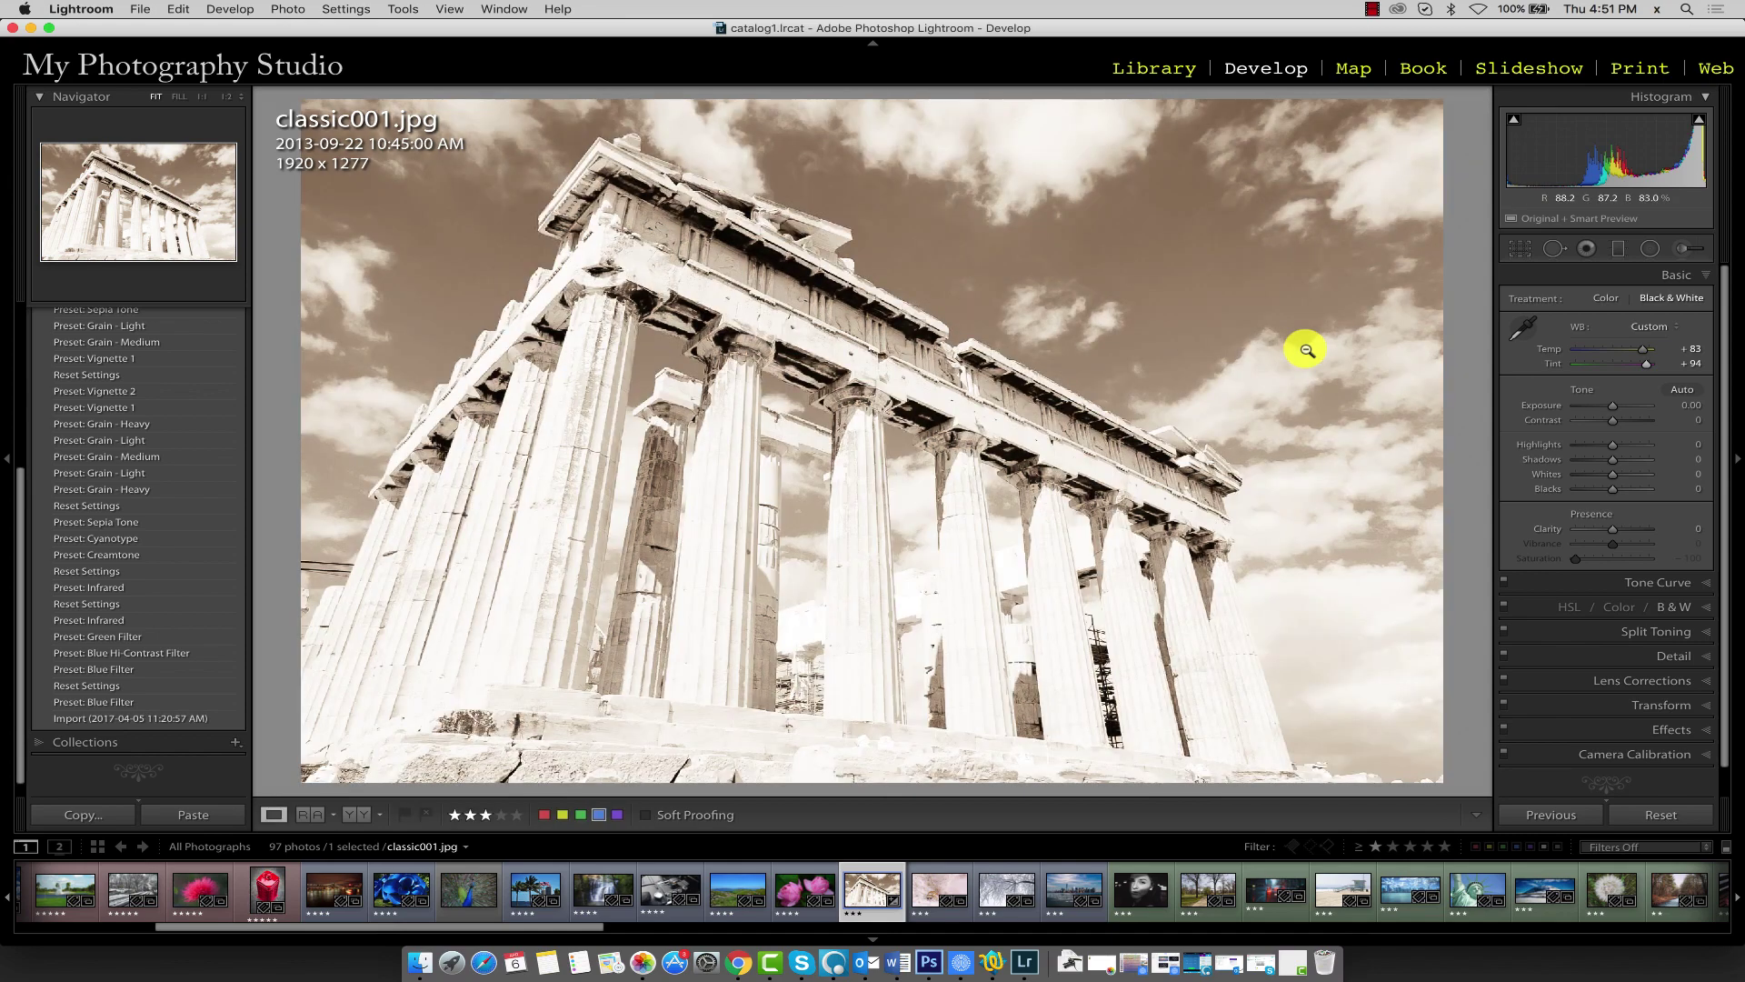
pyautogui.press('\\')
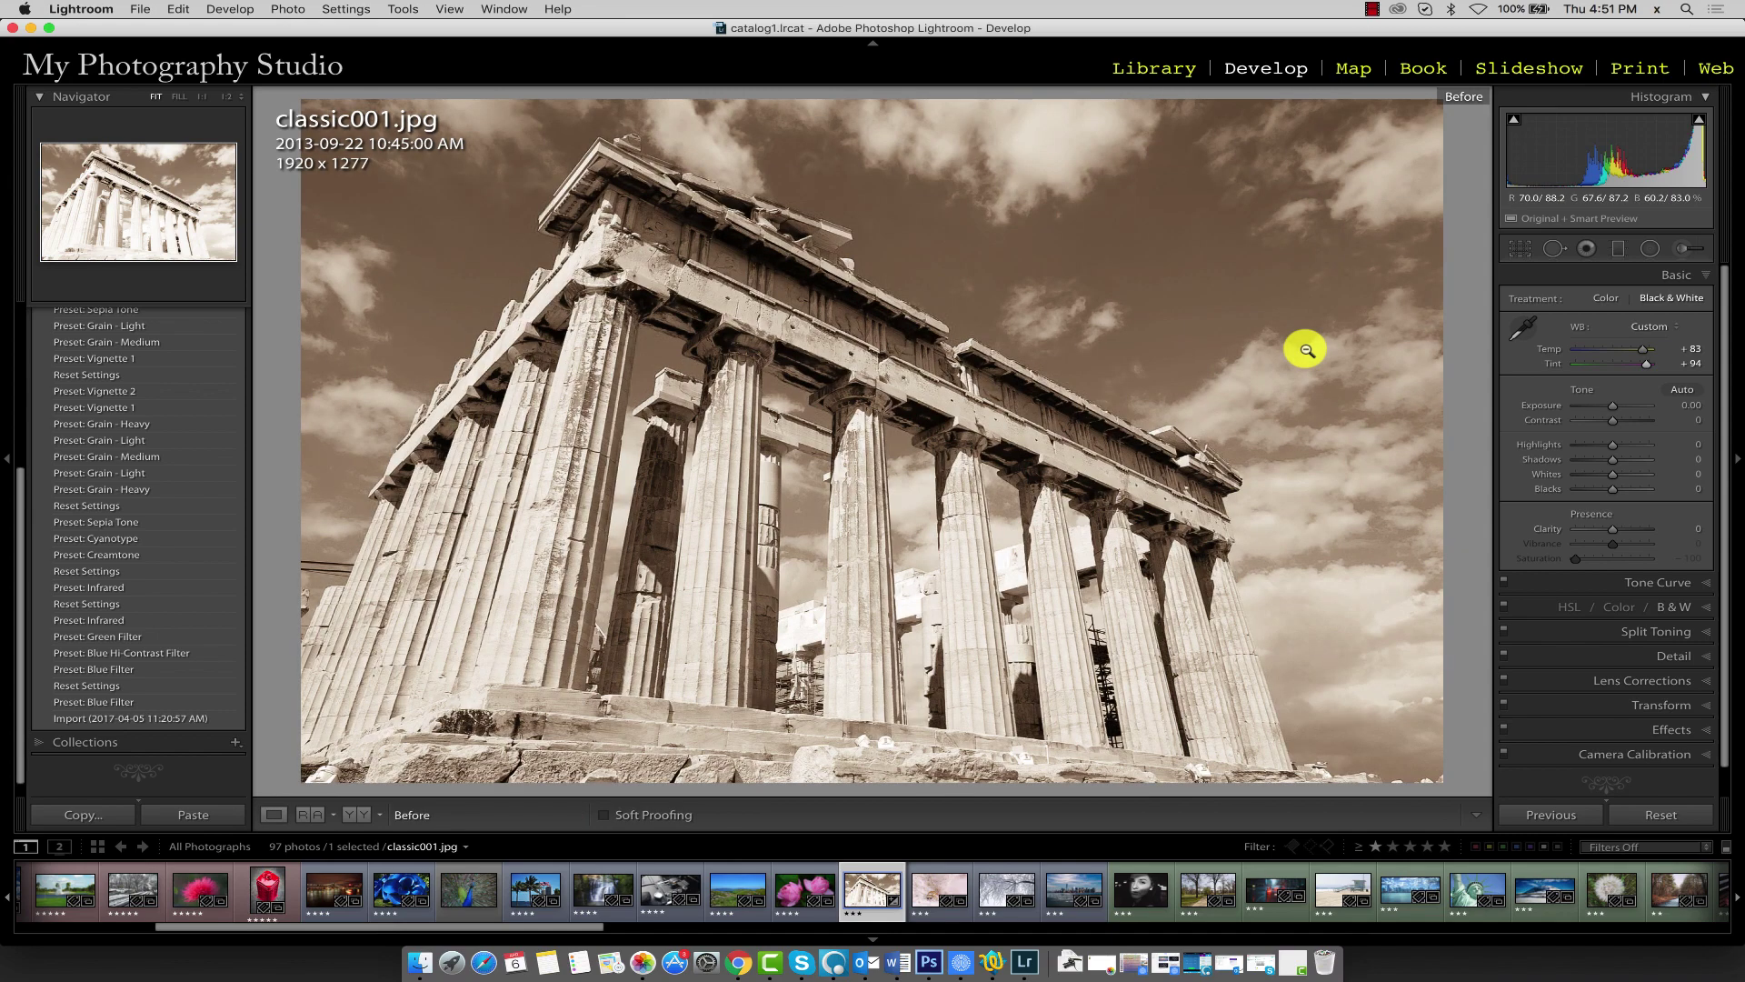
# Step: Clear the whole settings history, then restore it with Edit > Undo Clear Settings History
pyautogui.scroll(5, 156, 483)
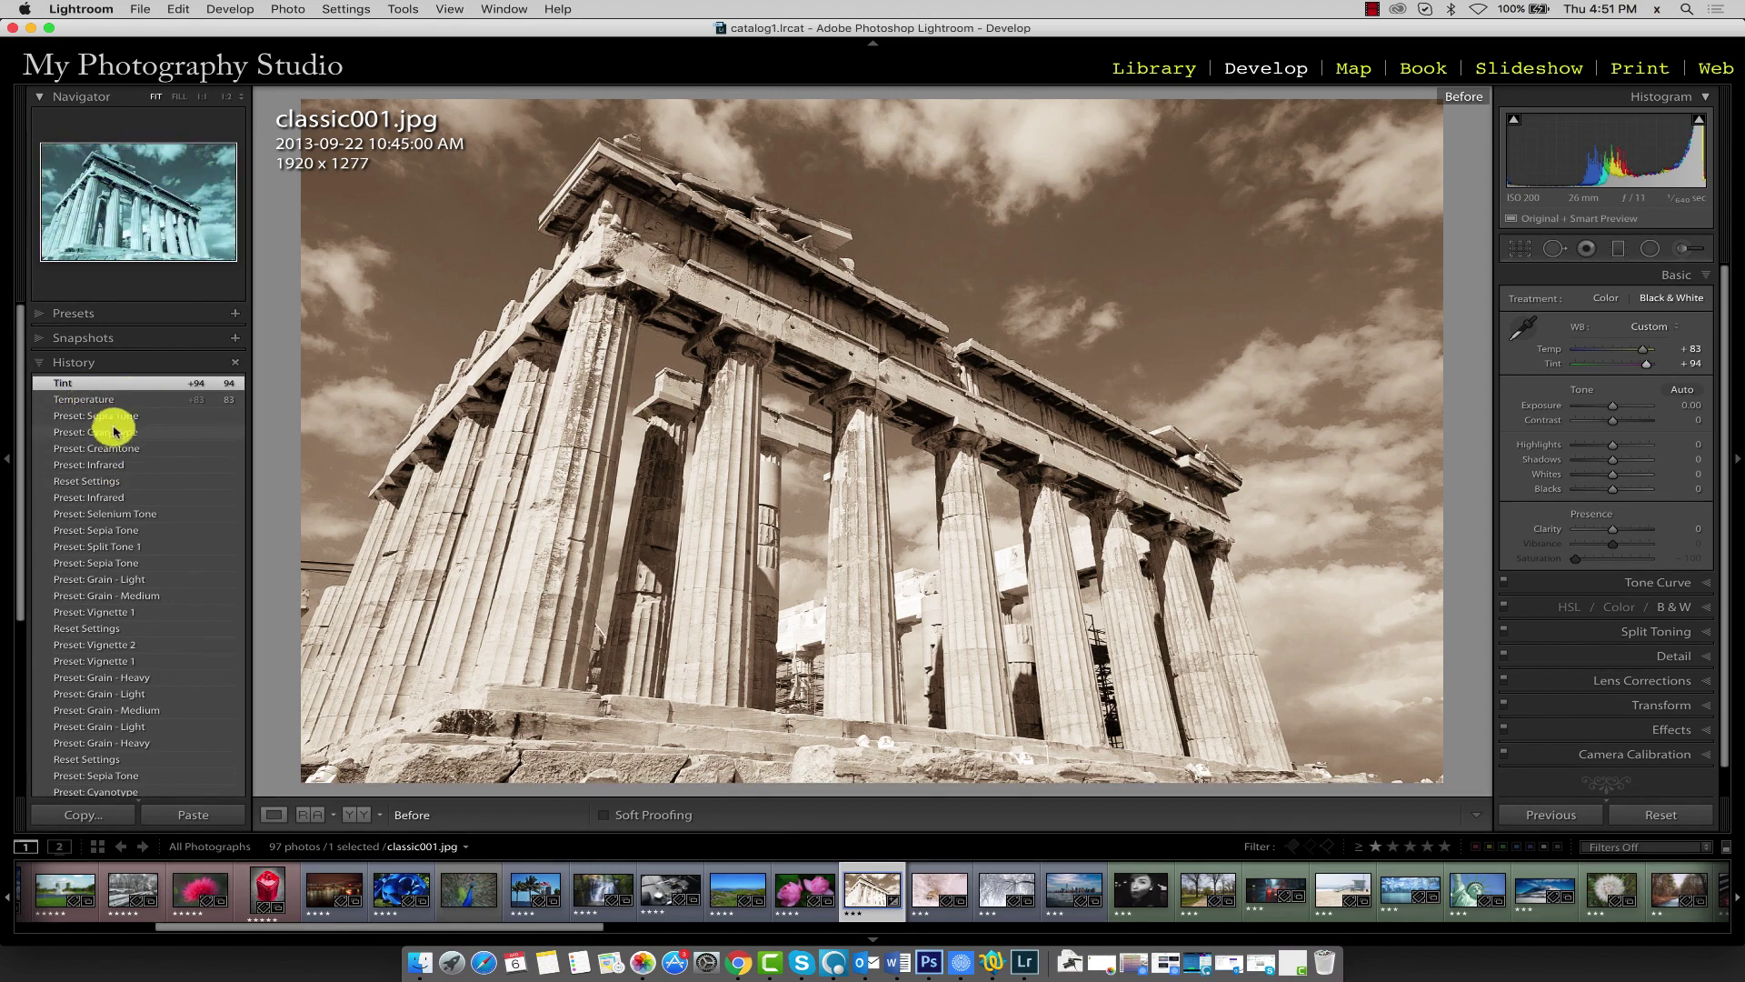
pyautogui.click(236, 364)
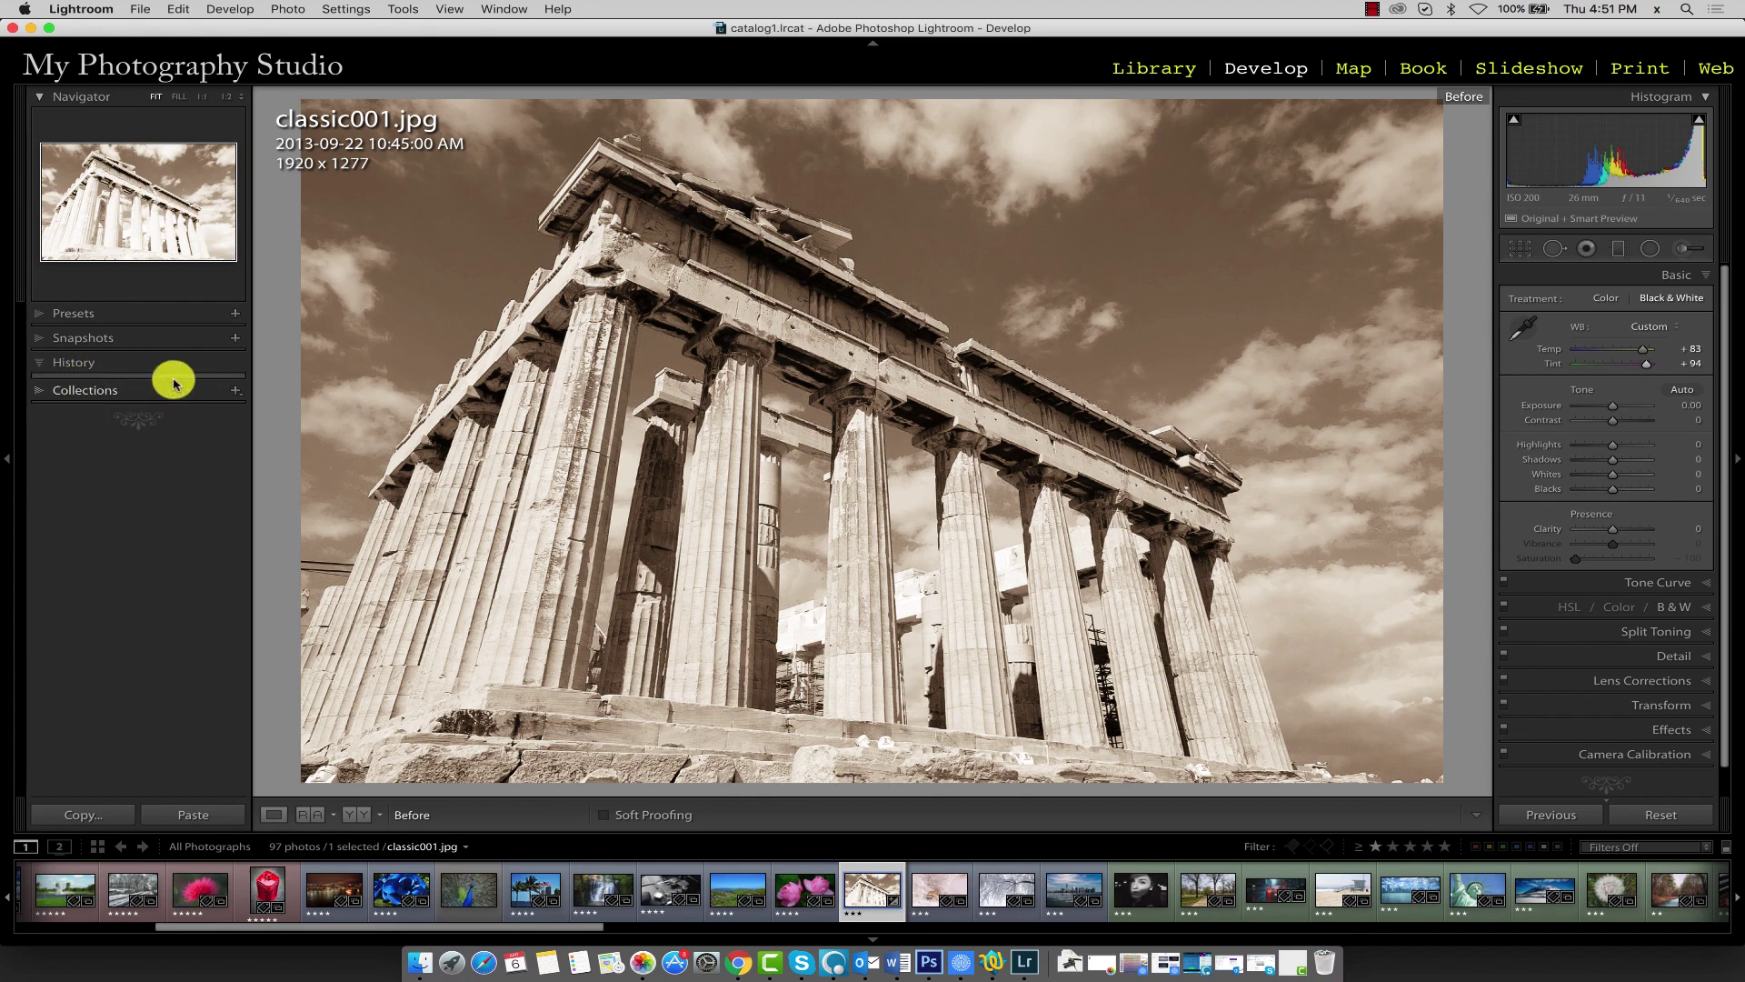
pyautogui.click(178, 9)
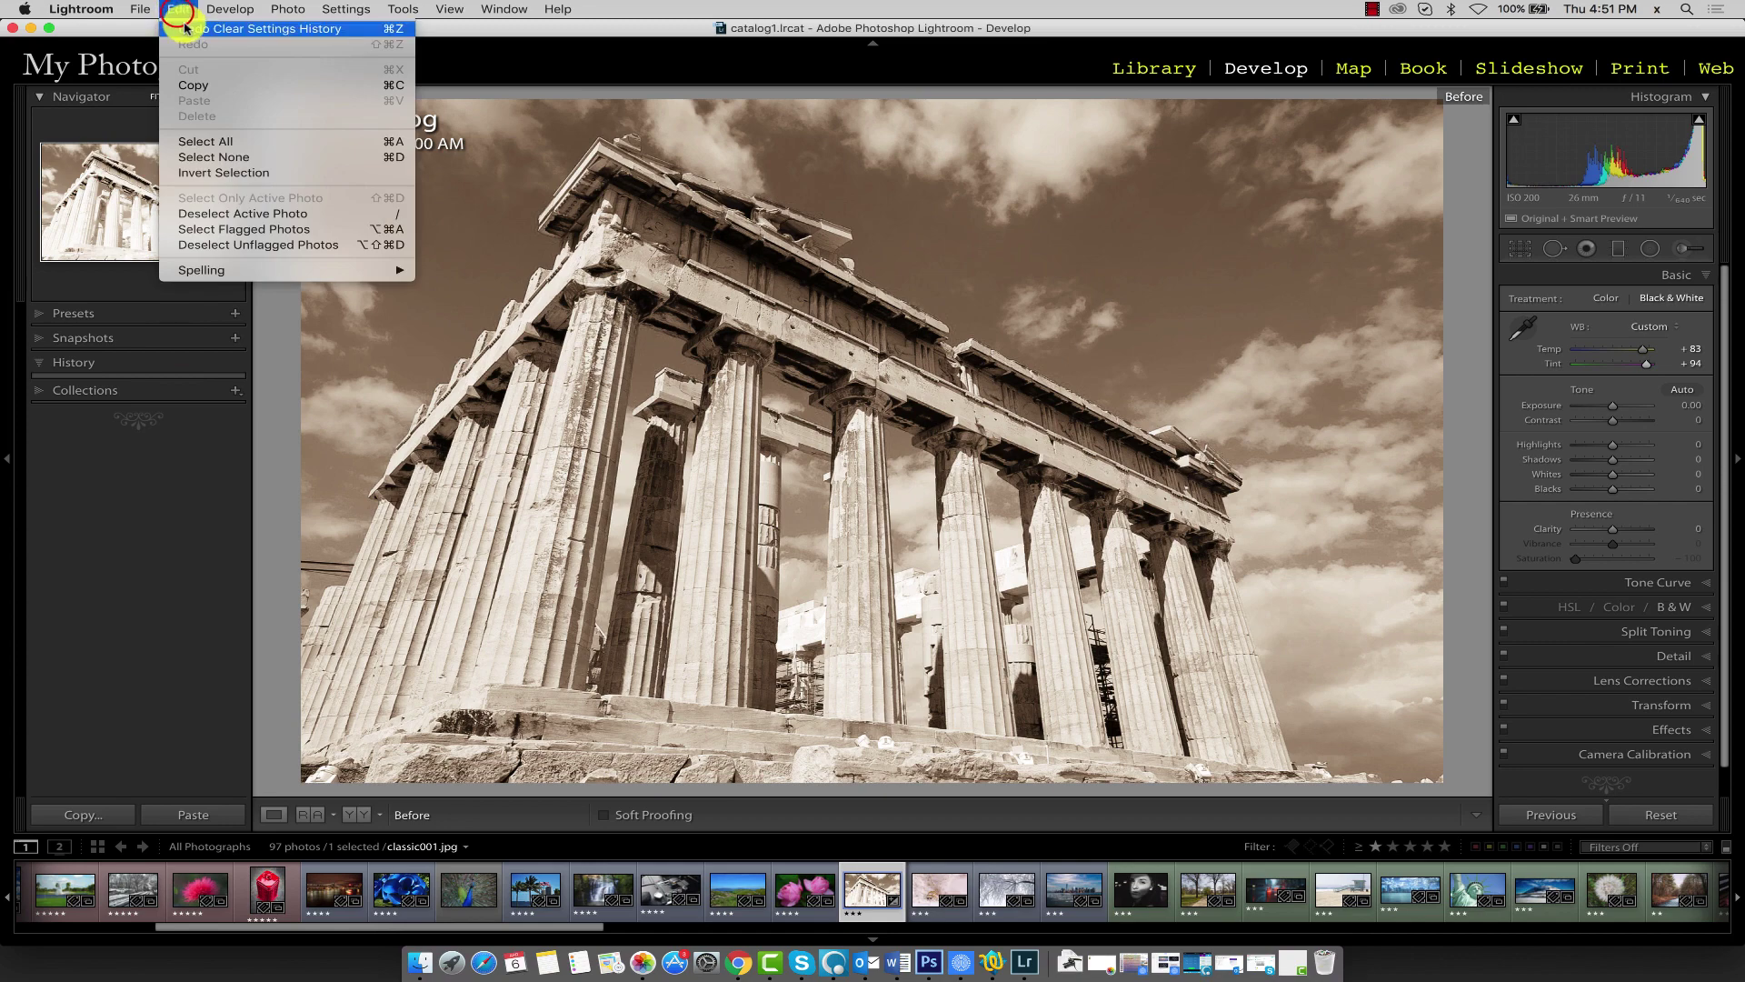
pyautogui.click(219, 30)
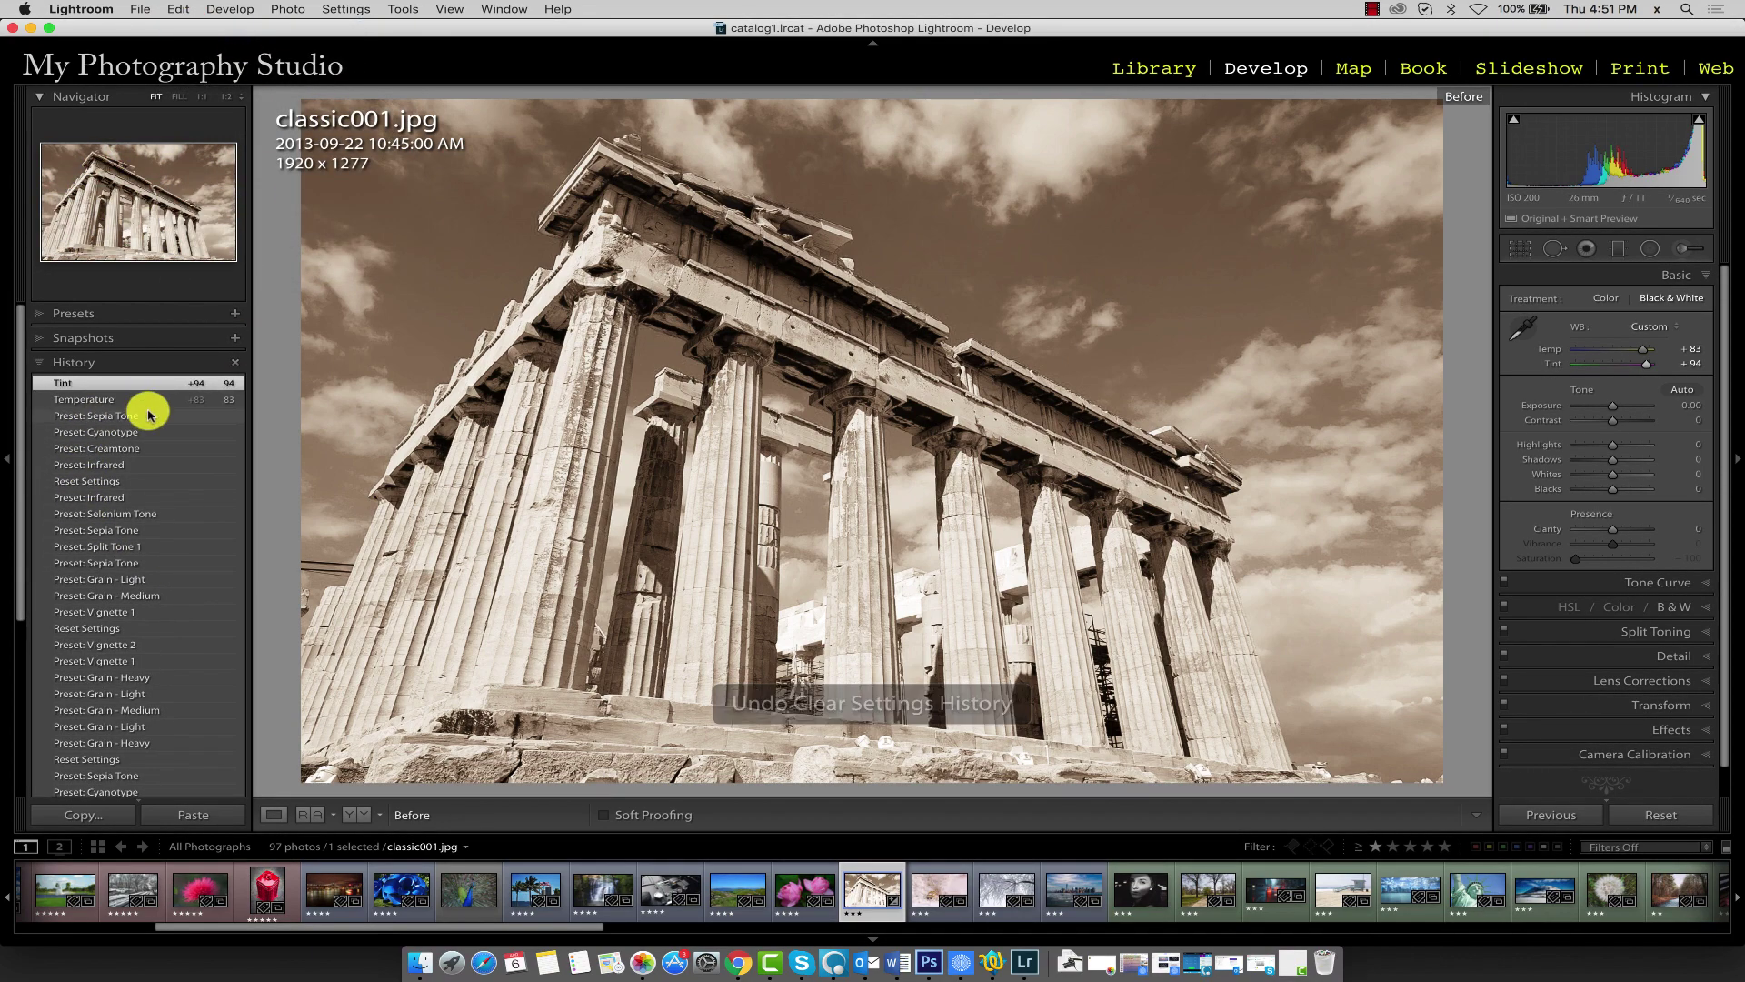